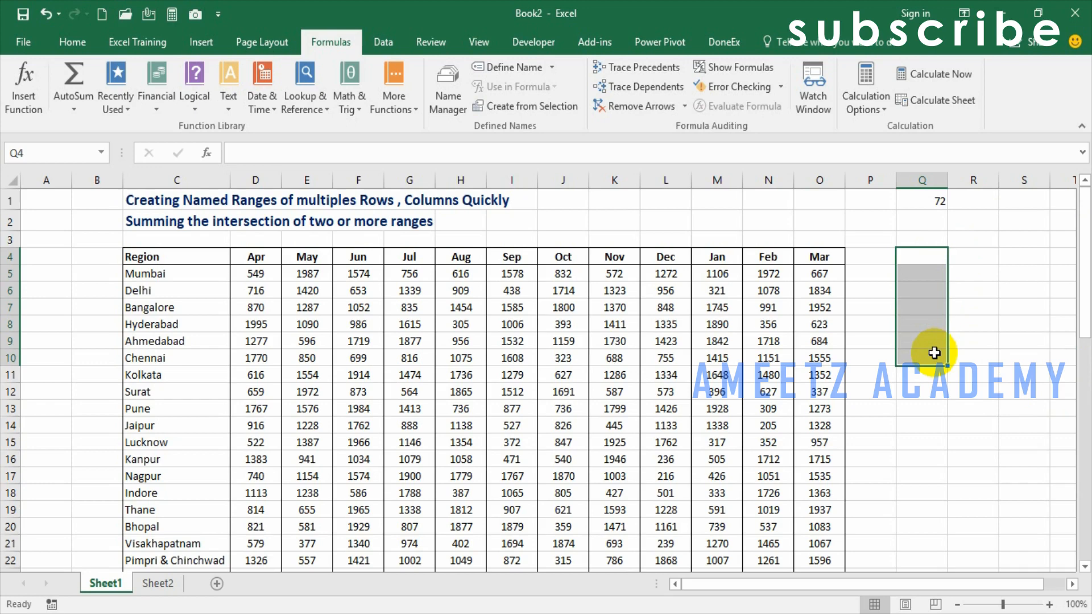
- Name cell Q1 on Sheet1, which holds the exchange rate, as USD
{"action": "left_click", "coordinate": [905, 256]}
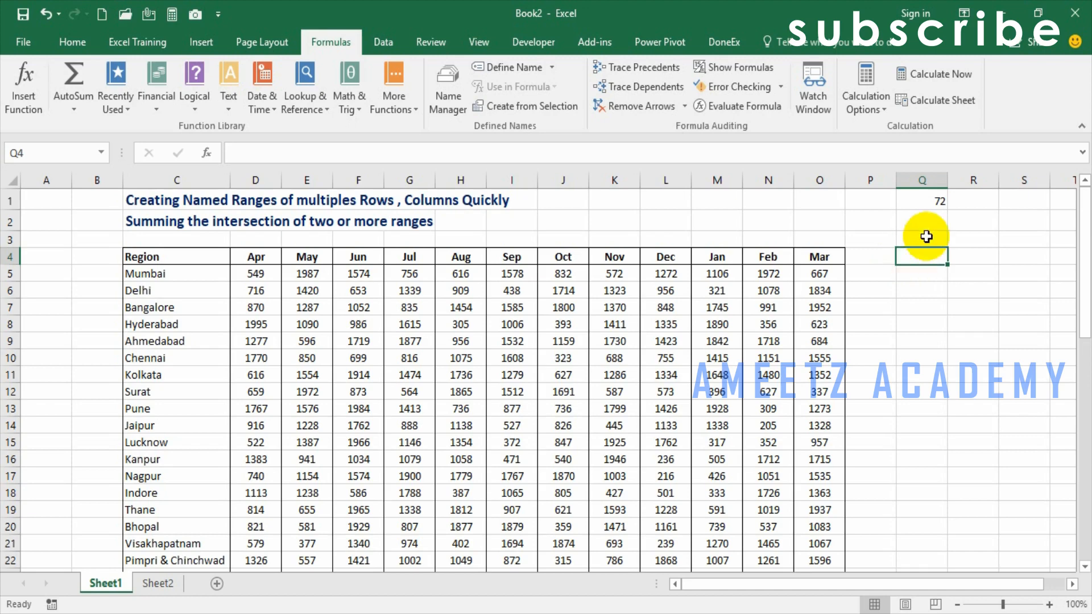
{"action": "left_click", "coordinate": [937, 200]}
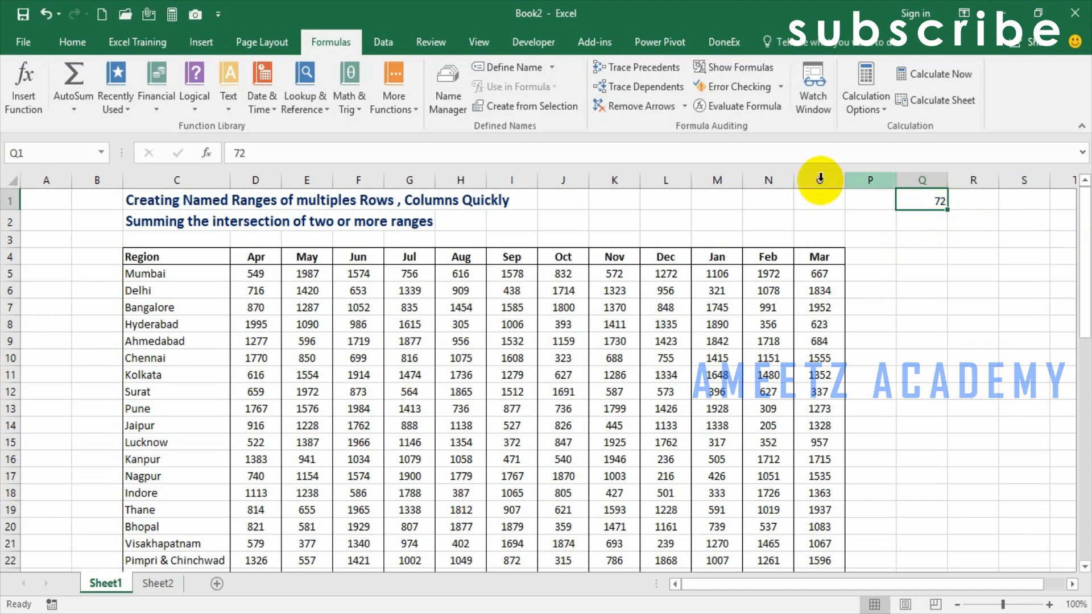
{"action": "left_click", "coordinate": [78, 154]}
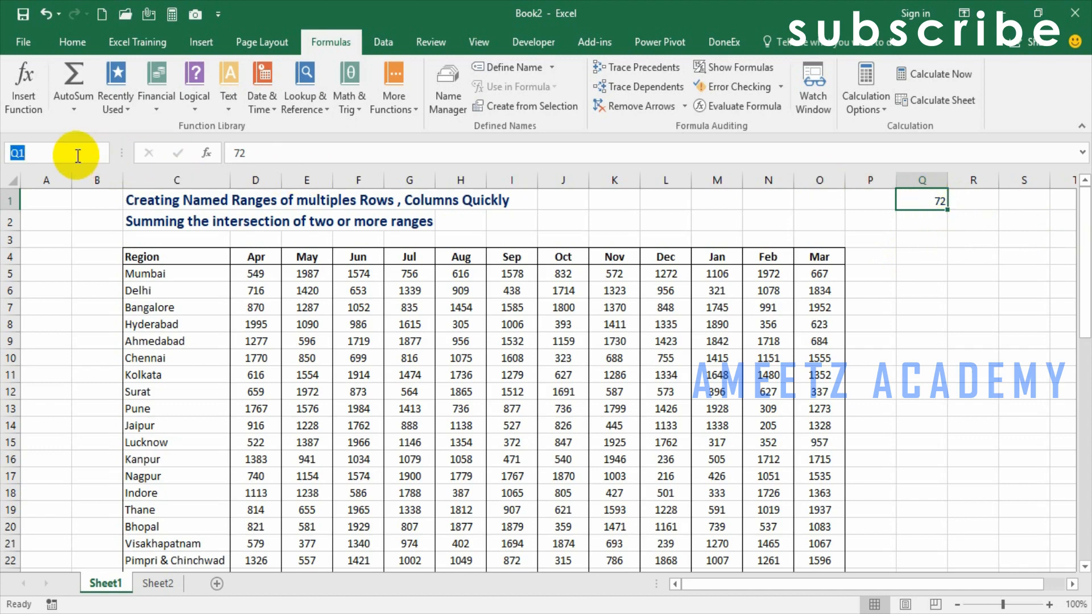
{"action": "type", "text": "USD"}
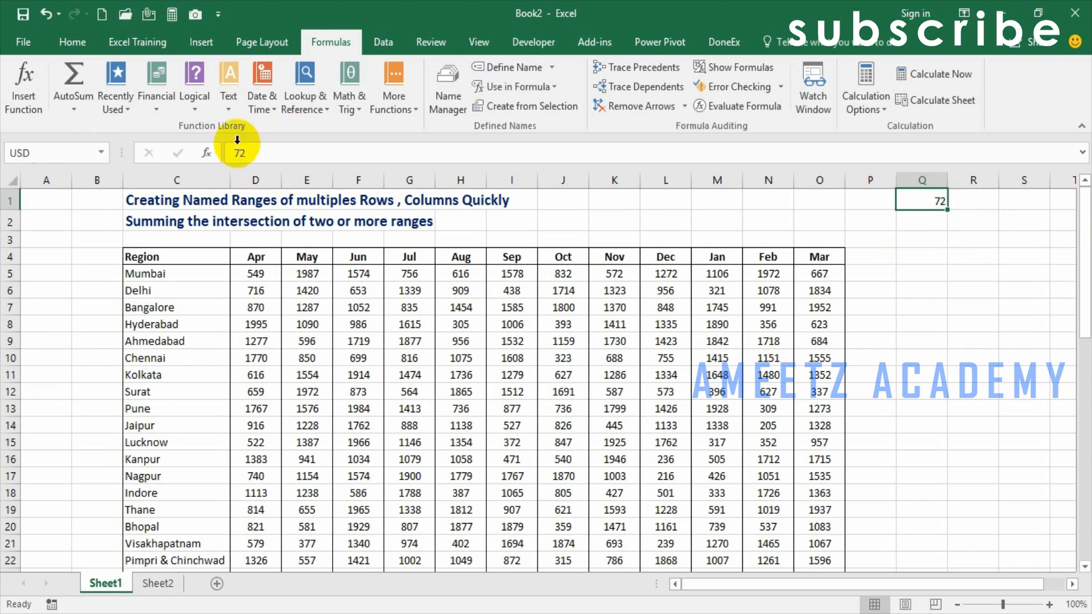
- Clear cells N37:N39 on Sheet2 and enter 1000 in cell N37
{"action": "left_click", "coordinate": [158, 583]}
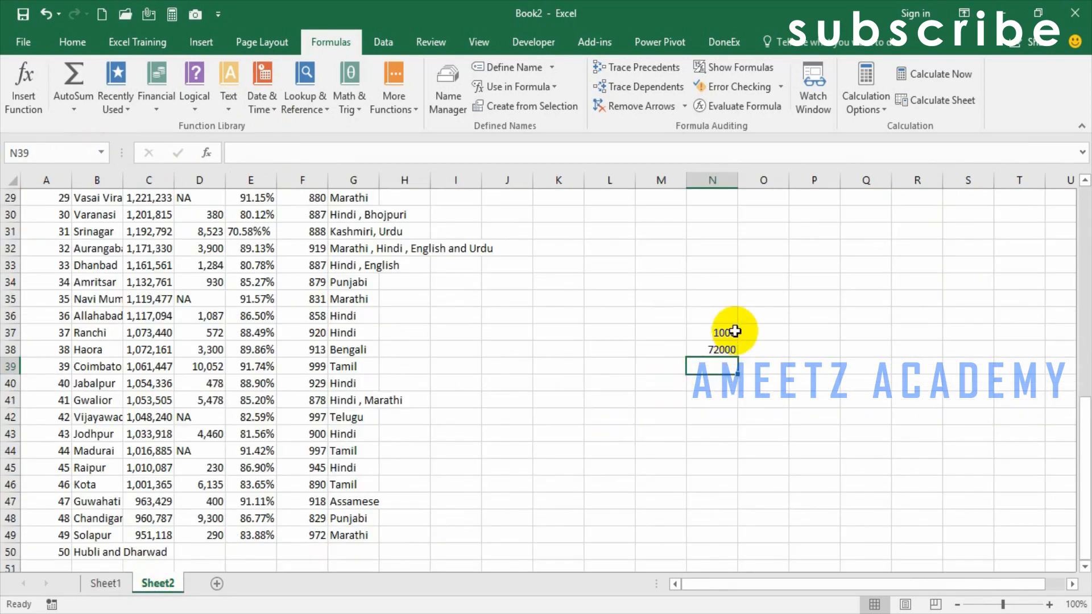
{"action": "left_click_drag", "start_coordinate": [728, 332], "coordinate": [719, 362]}
{"action": "key", "text": "Delete"}
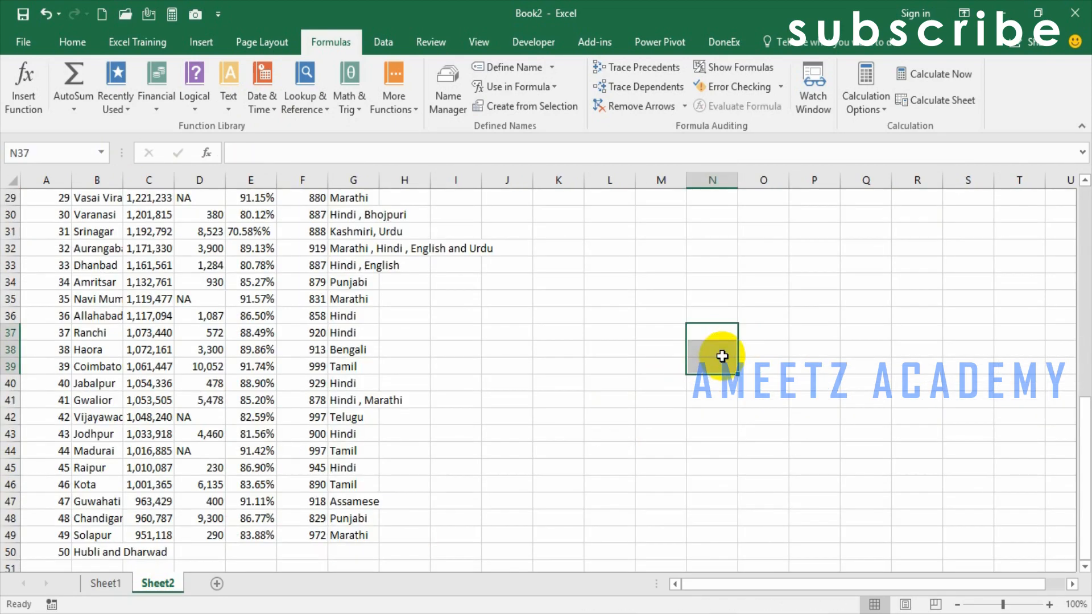
{"action": "left_click", "coordinate": [717, 331]}
{"action": "type", "text": "100"}
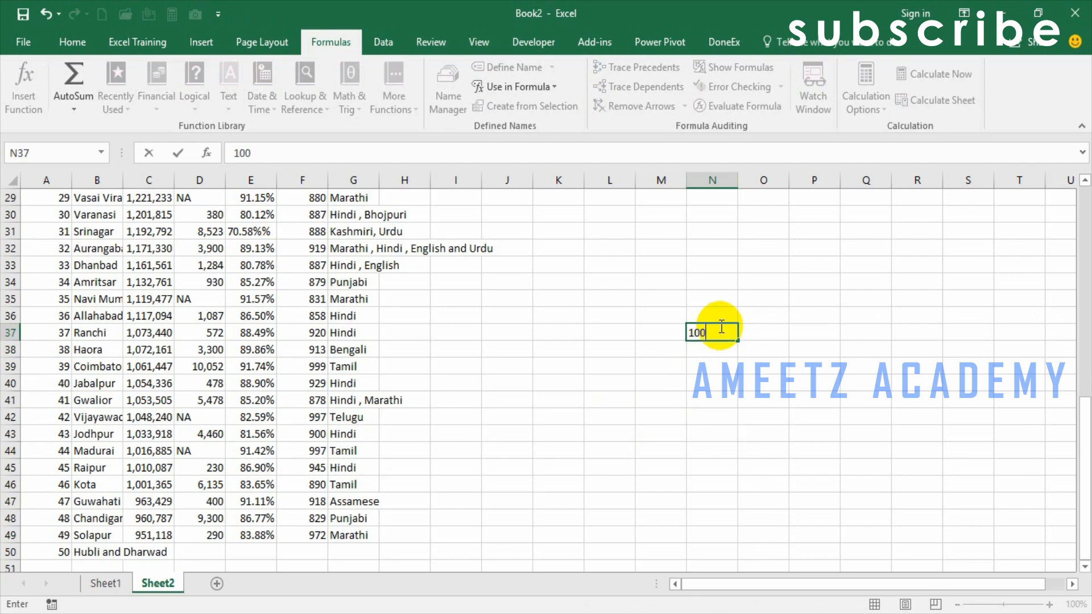
{"action": "type", "text": "0"}
{"action": "key", "text": "Return"}
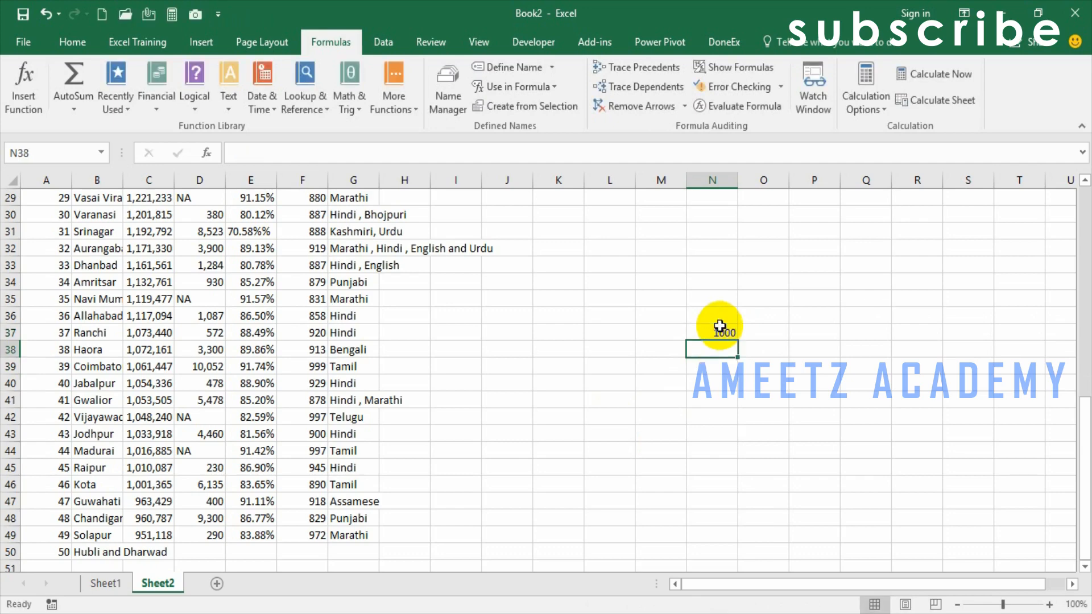
- Enter a formula in N38 that multiplies N37 by the named range USD, and check the formula
{"action": "type", "text": "="}
{"action": "left_click", "coordinate": [720, 327]}
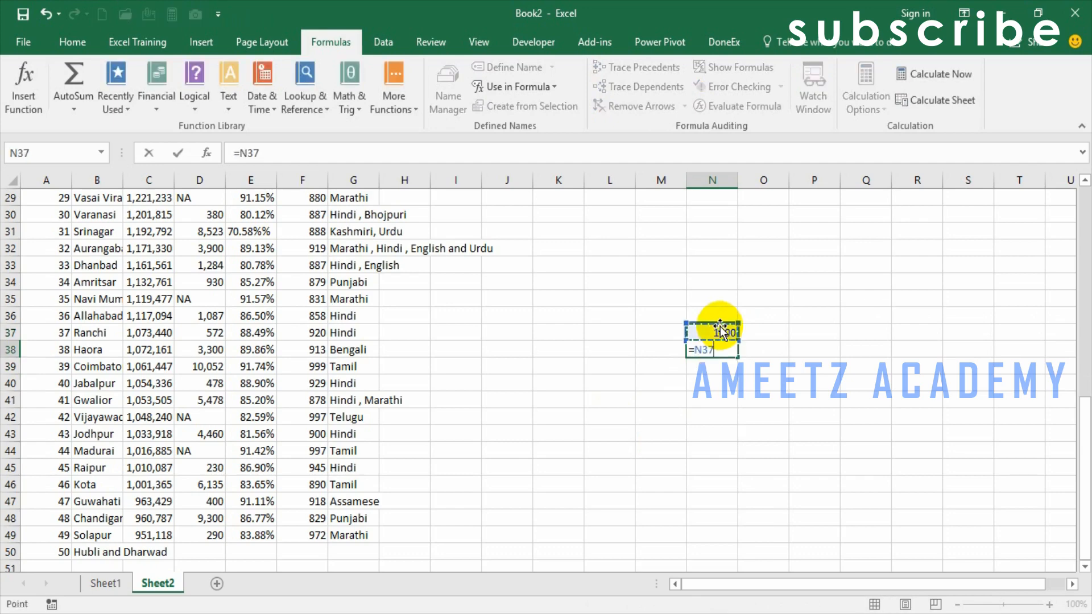
{"action": "type", "text": "*usd"}
{"action": "key", "text": "Return"}
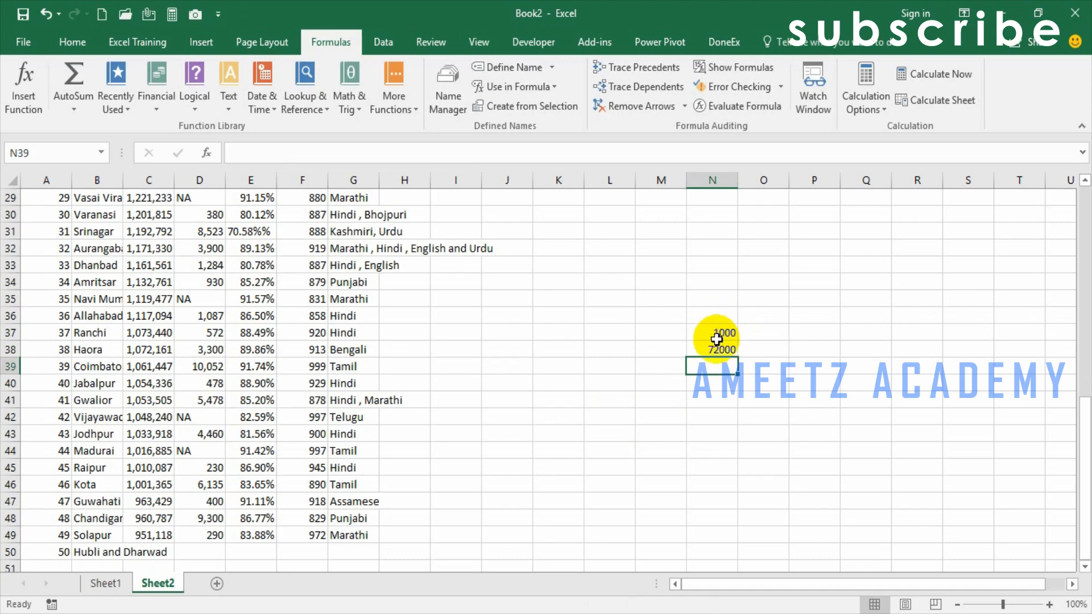
{"action": "left_click", "coordinate": [715, 349]}
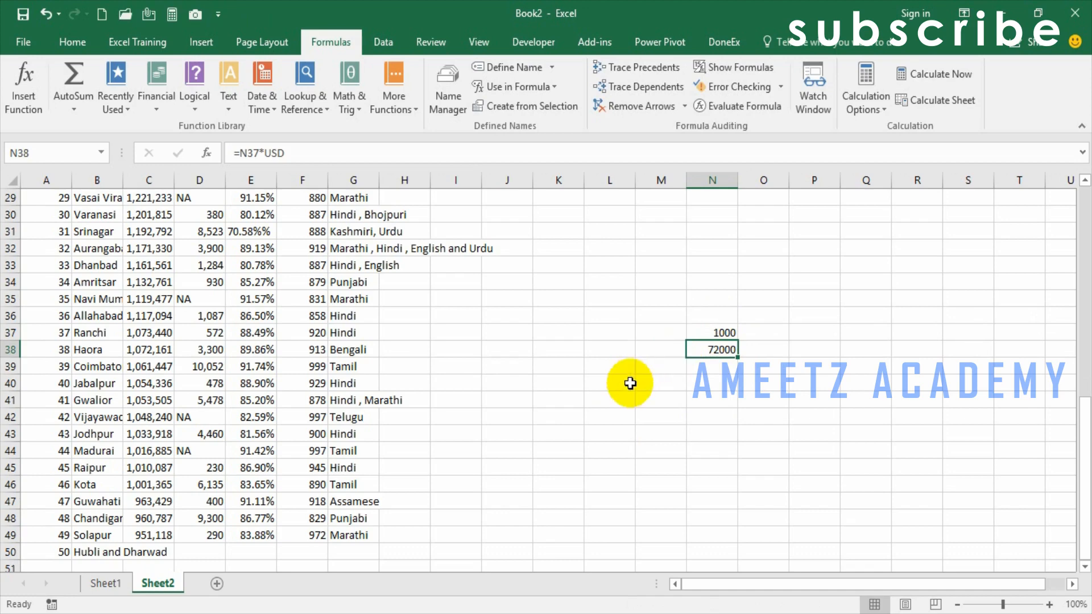
- Delete the defined name USD from the workbook in the Name Manager
{"action": "left_click", "coordinate": [446, 91]}
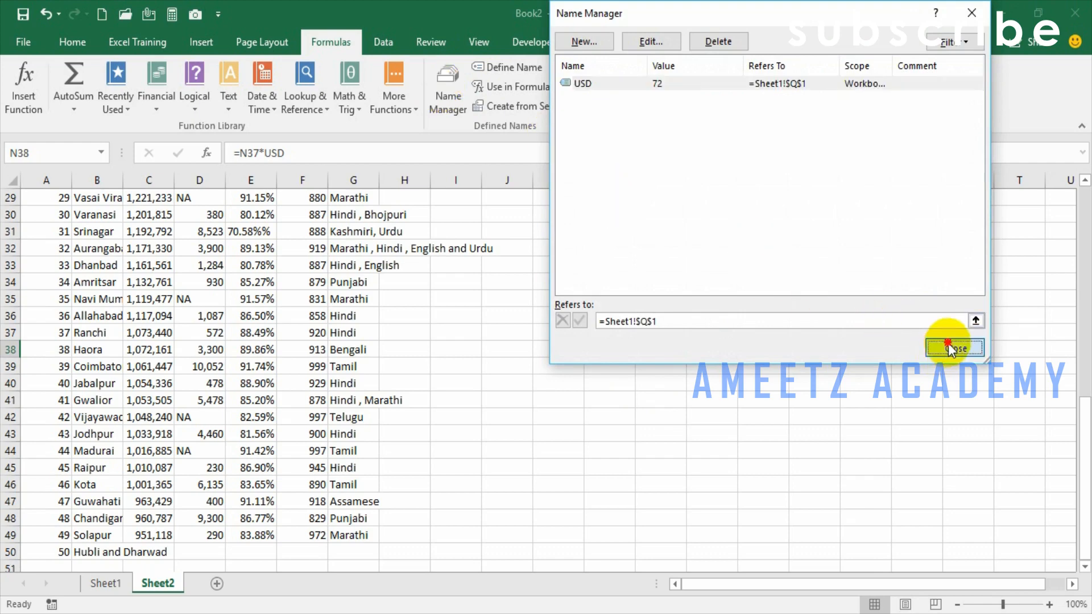
{"action": "left_click", "coordinate": [954, 347]}
{"action": "left_click", "coordinate": [447, 92]}
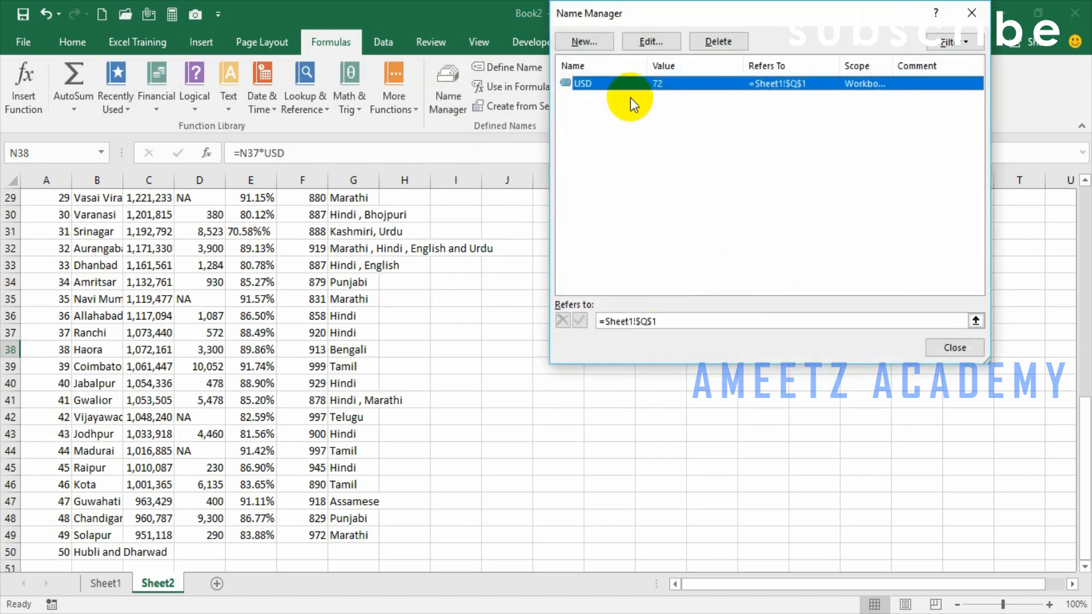
{"action": "left_click", "coordinate": [716, 41]}
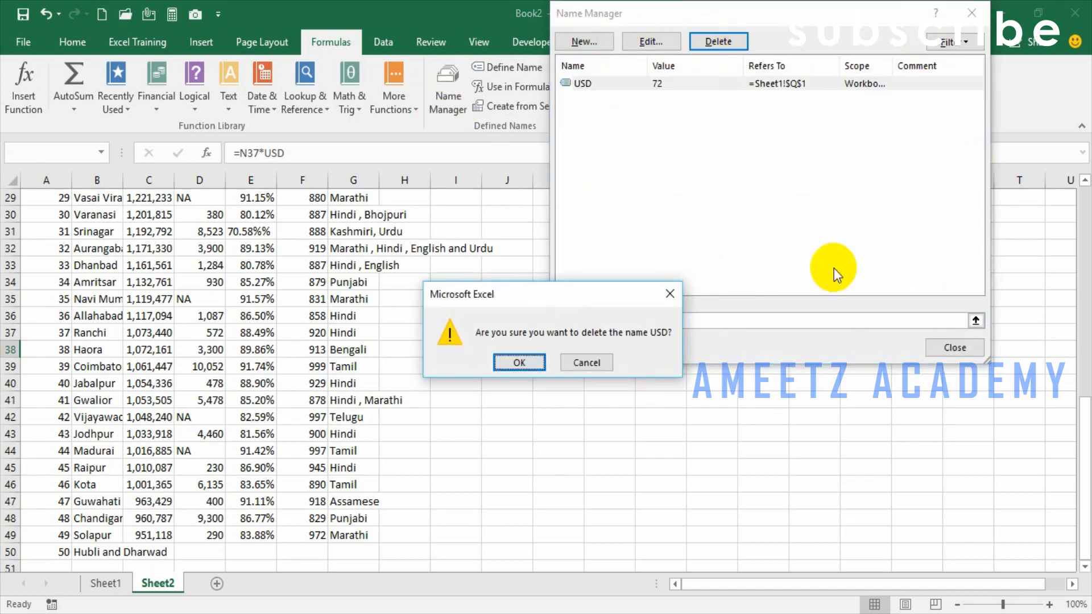
{"action": "left_click", "coordinate": [515, 361]}
{"action": "left_click", "coordinate": [958, 348]}
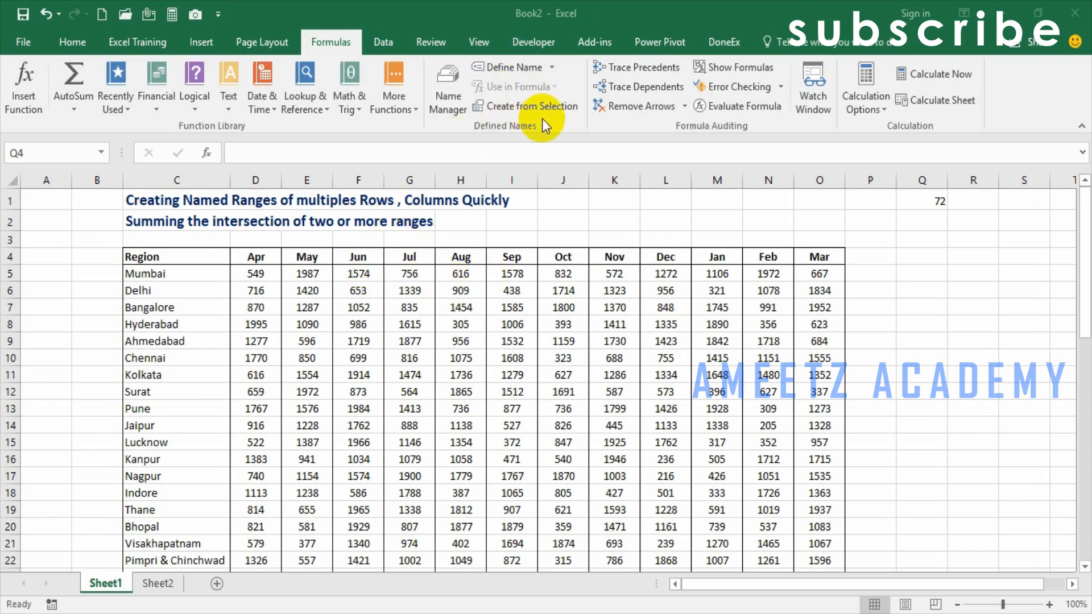
- Create named ranges for all region rows in C5:O54 on Sheet1 from the left column values, and review them in the Name Manager
{"action": "double_click", "coordinate": [182, 274]}
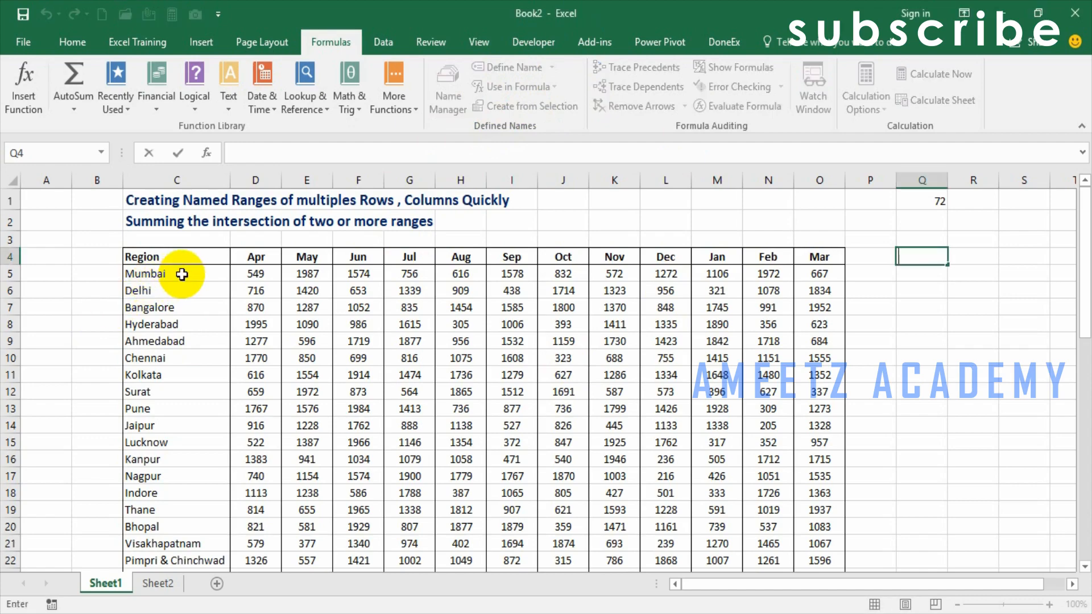
{"action": "left_click", "coordinate": [182, 275]}
{"action": "key", "text": "ctrl+shift+Right"}
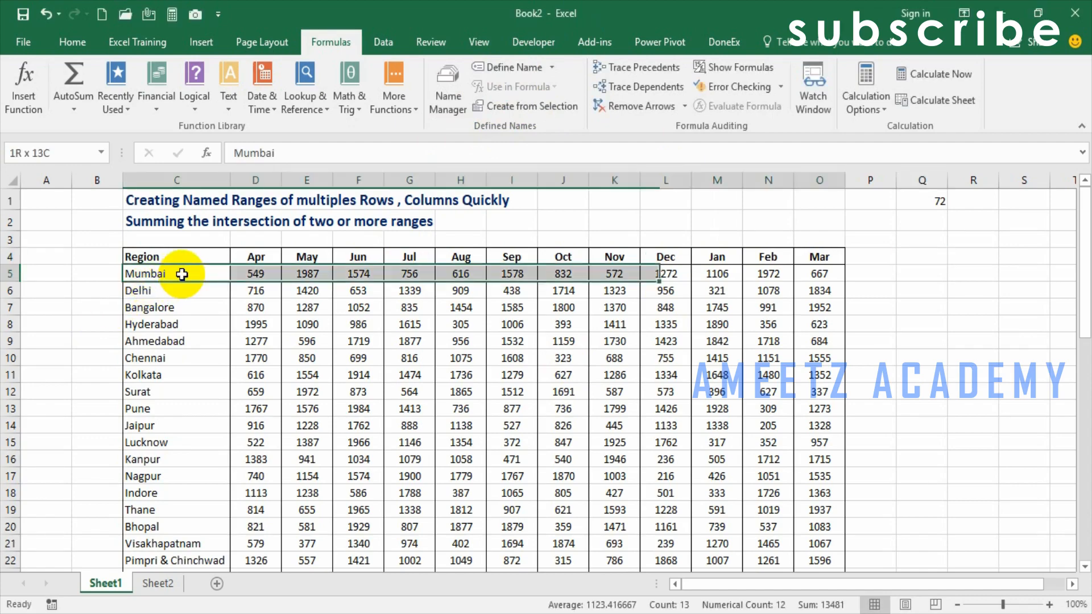
{"action": "key", "text": "ctrl+shift+Down"}
{"action": "scroll", "coordinate": [194, 262], "scroll_direction": "up", "scroll_amount": 11}
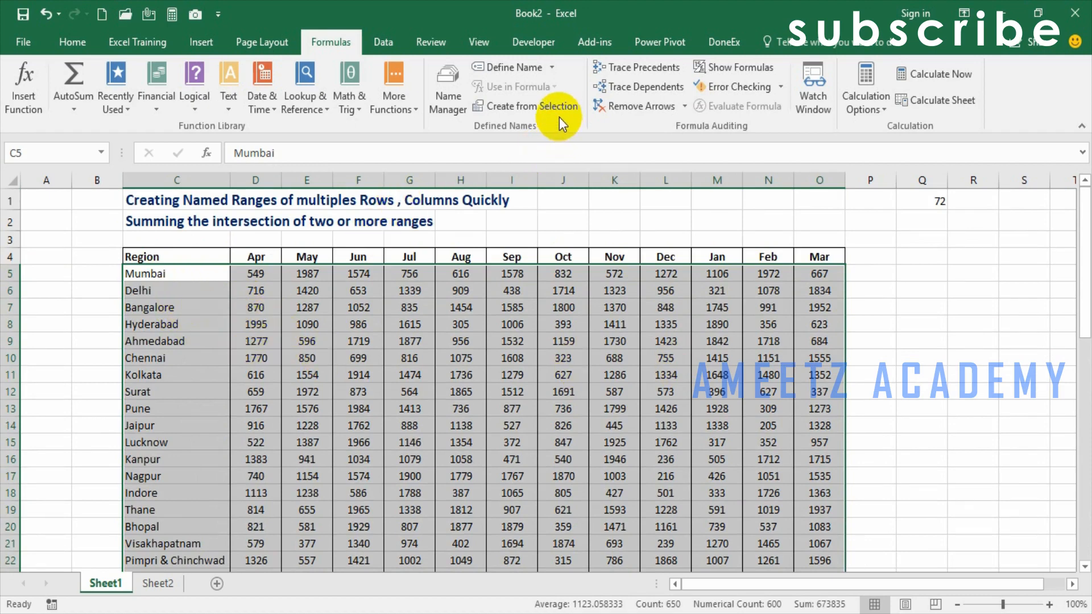
{"action": "left_click", "coordinate": [560, 102]}
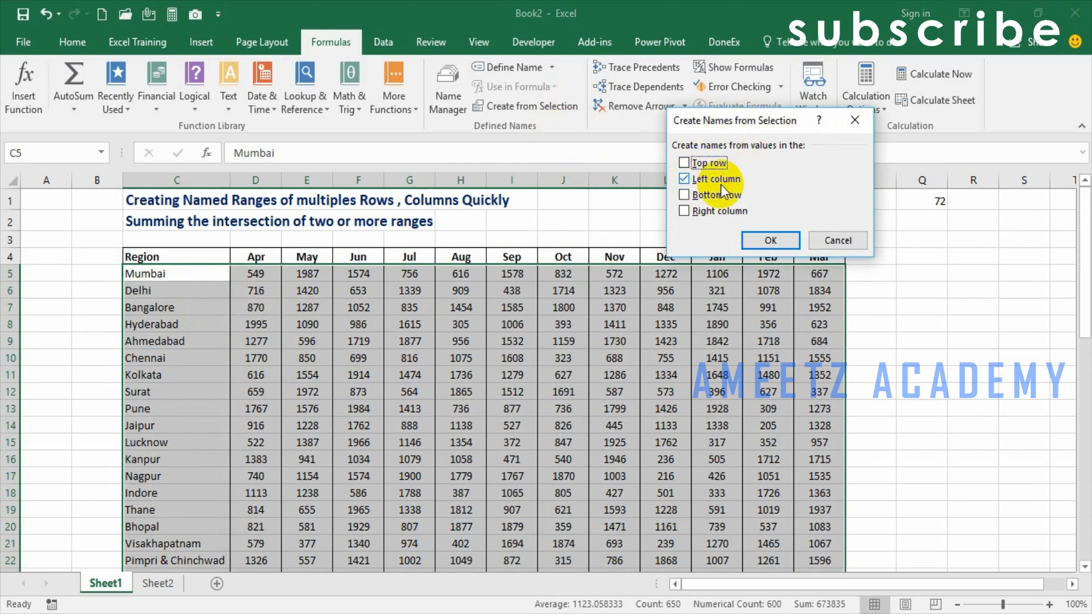
{"action": "left_click", "coordinate": [759, 240]}
{"action": "left_click", "coordinate": [455, 102]}
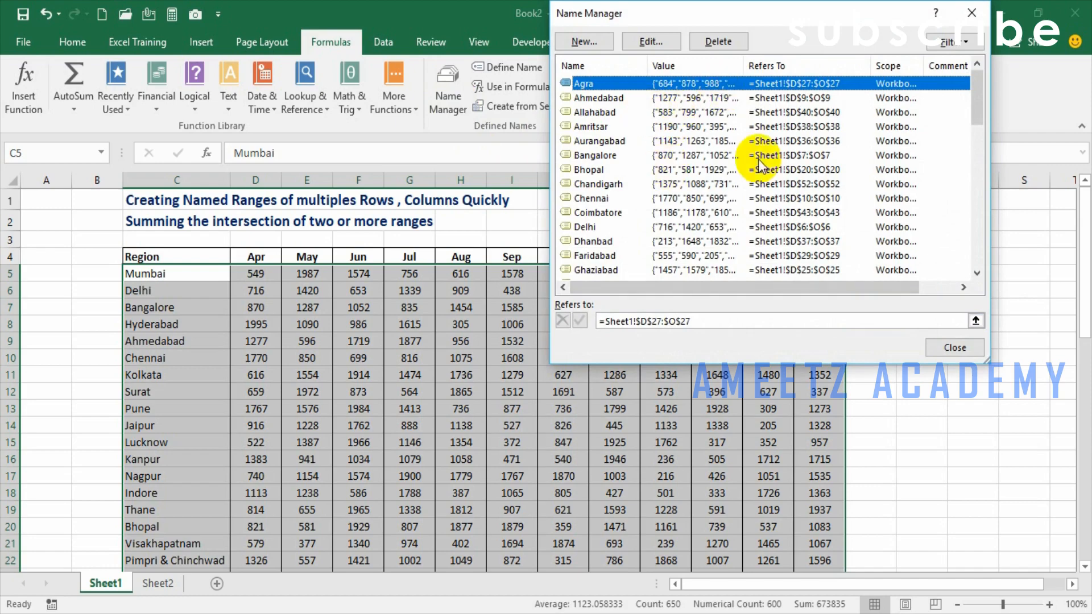
{"action": "left_click", "coordinate": [971, 12]}
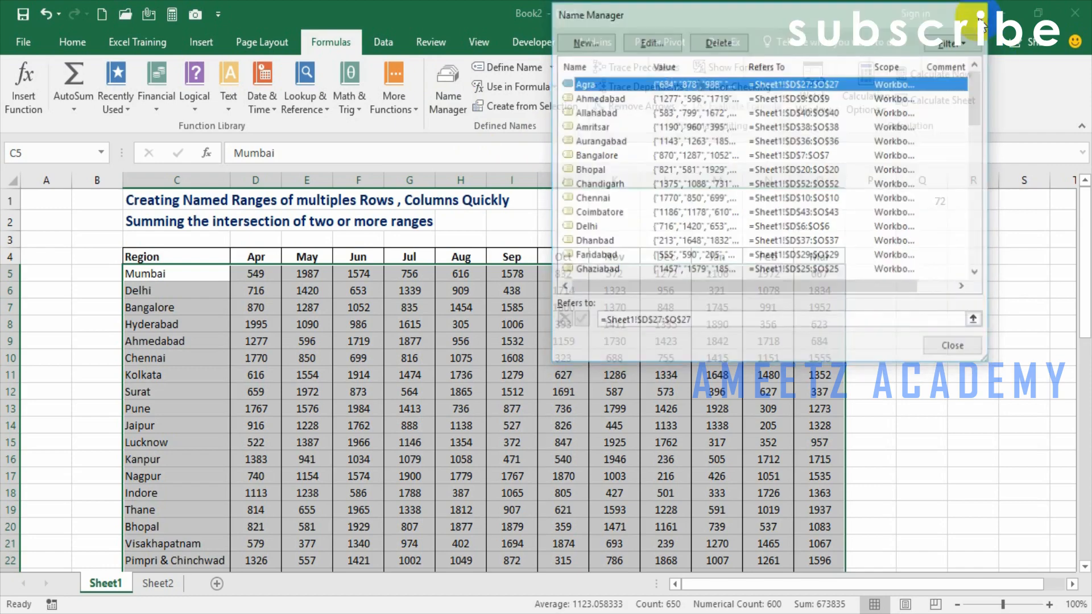
- Create named ranges for the month columns in D4:O54 from the top row values, and review them in the Name Manager
{"action": "left_click", "coordinate": [311, 285]}
{"action": "left_click", "coordinate": [265, 275]}
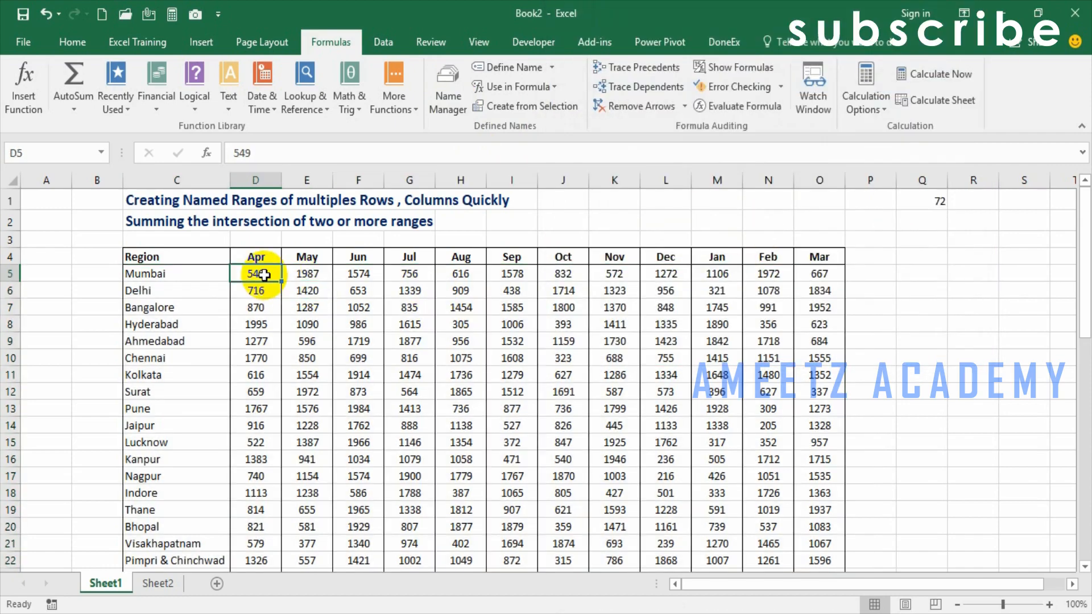
{"action": "key", "text": "Up"}
{"action": "key", "text": "shift+Left"}
{"action": "key", "text": "Right"}
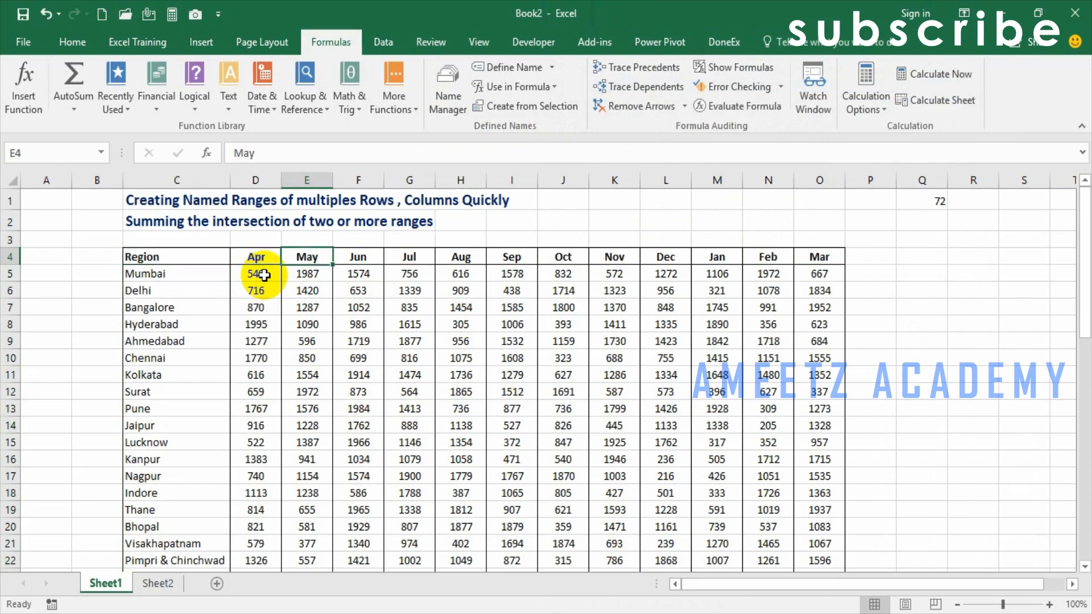
{"action": "key", "text": "Left"}
{"action": "key", "text": "ctrl+shift+Right"}
{"action": "key", "text": "ctrl+shift+Down"}
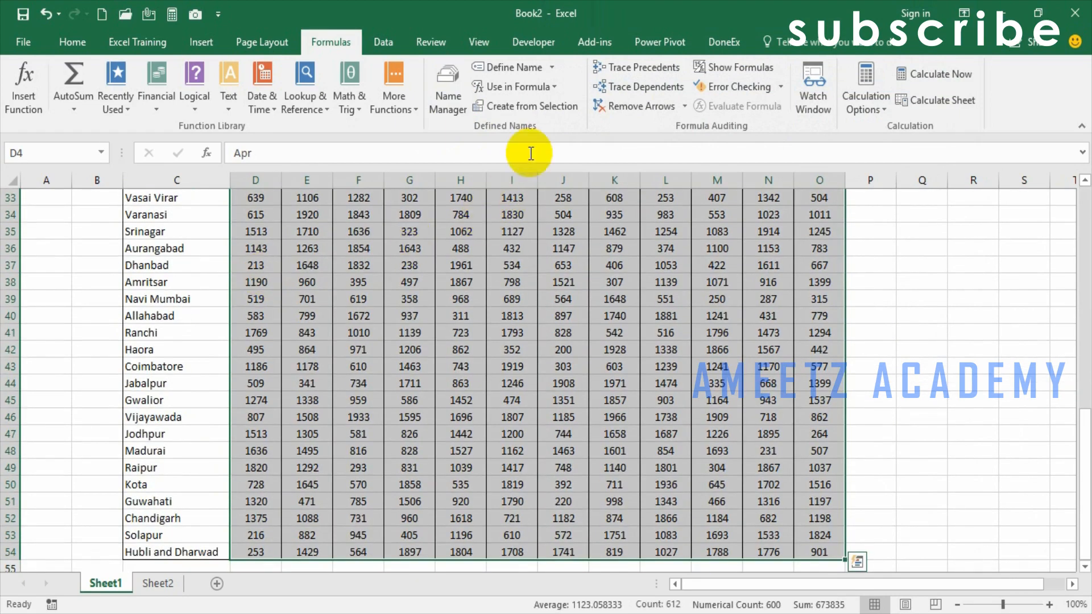
{"action": "left_click", "coordinate": [545, 108]}
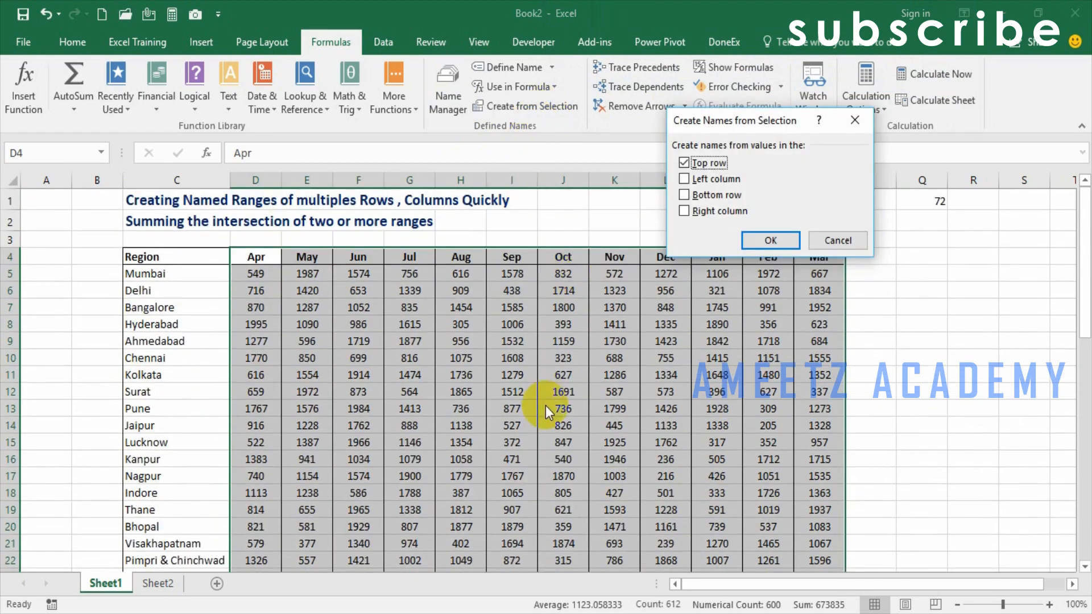
{"action": "left_click", "coordinate": [771, 239]}
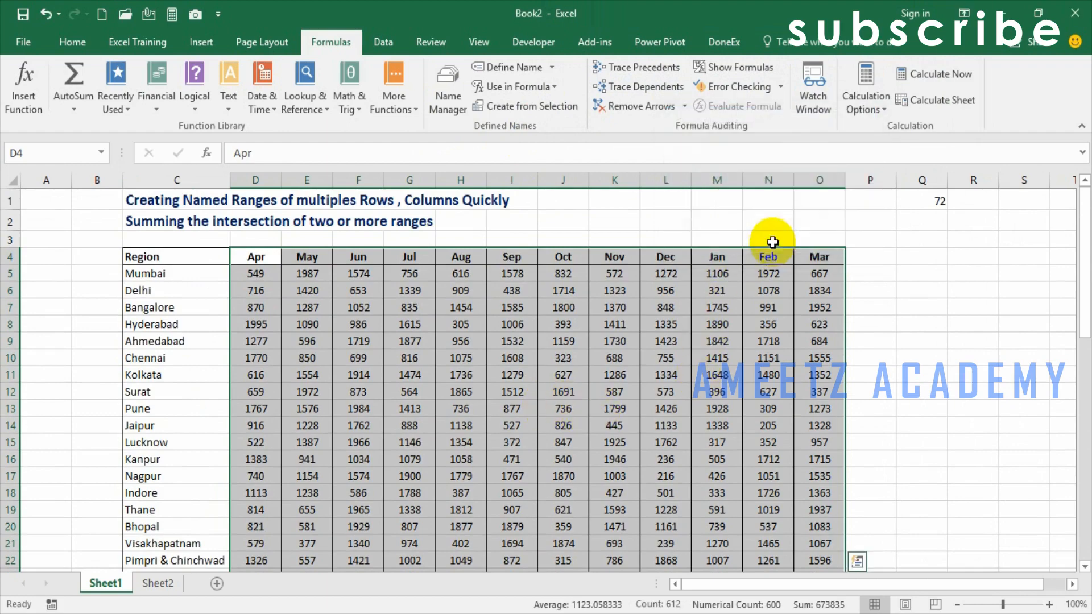
{"action": "left_click", "coordinate": [433, 107]}
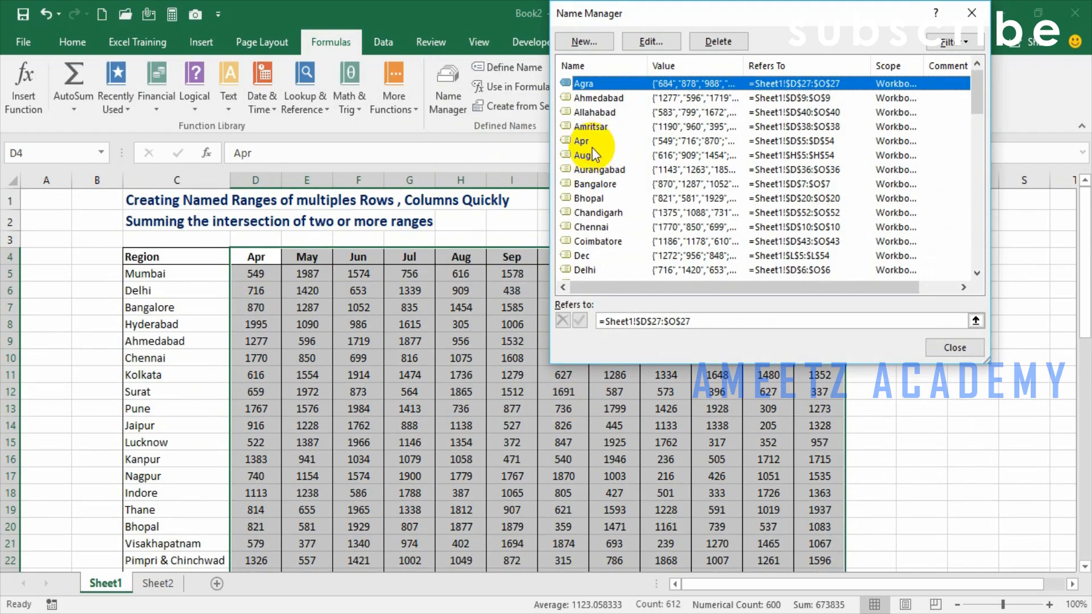
{"action": "left_click", "coordinate": [954, 349]}
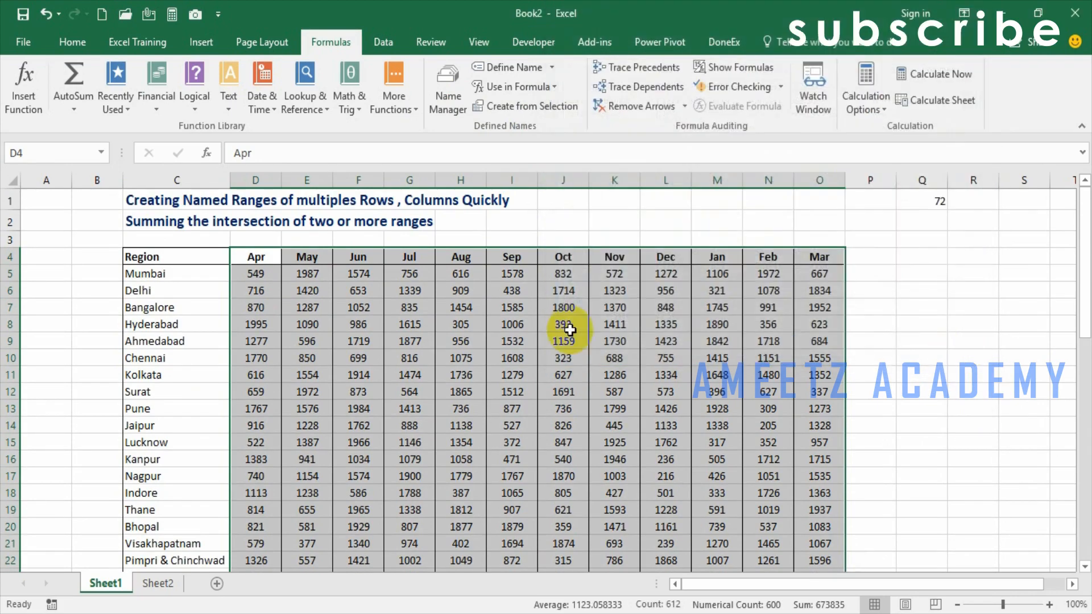
- Delete all the region and month names from the workbook in the Name Manager, from Agra through Visakhapatnam
{"action": "left_click", "coordinate": [447, 94]}
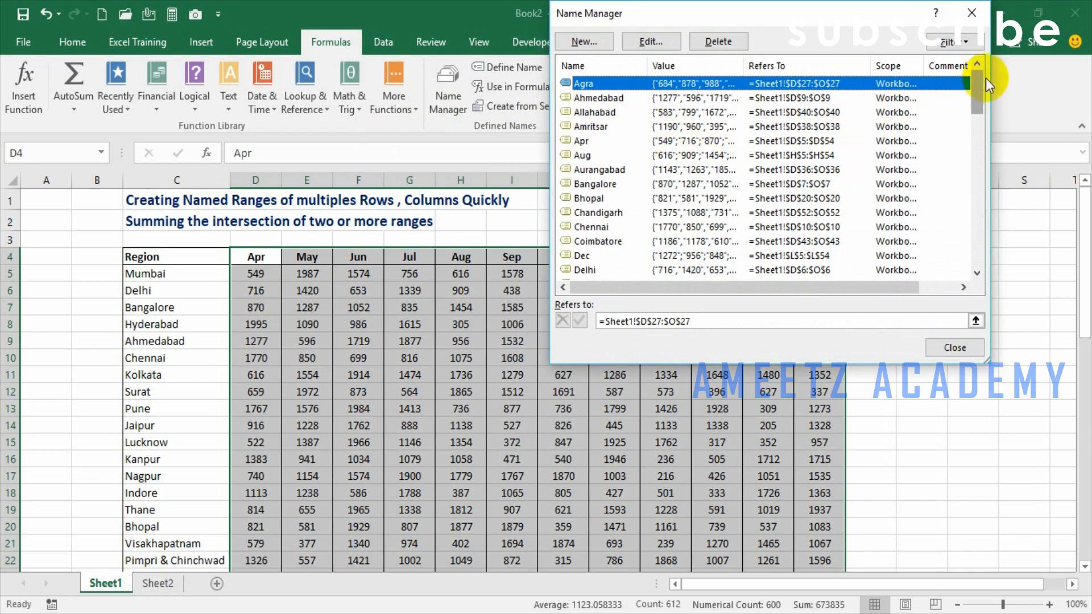
{"action": "left_click_drag", "start_coordinate": [978, 85], "coordinate": [977, 260]}
{"action": "left_click", "coordinate": [605, 268]}
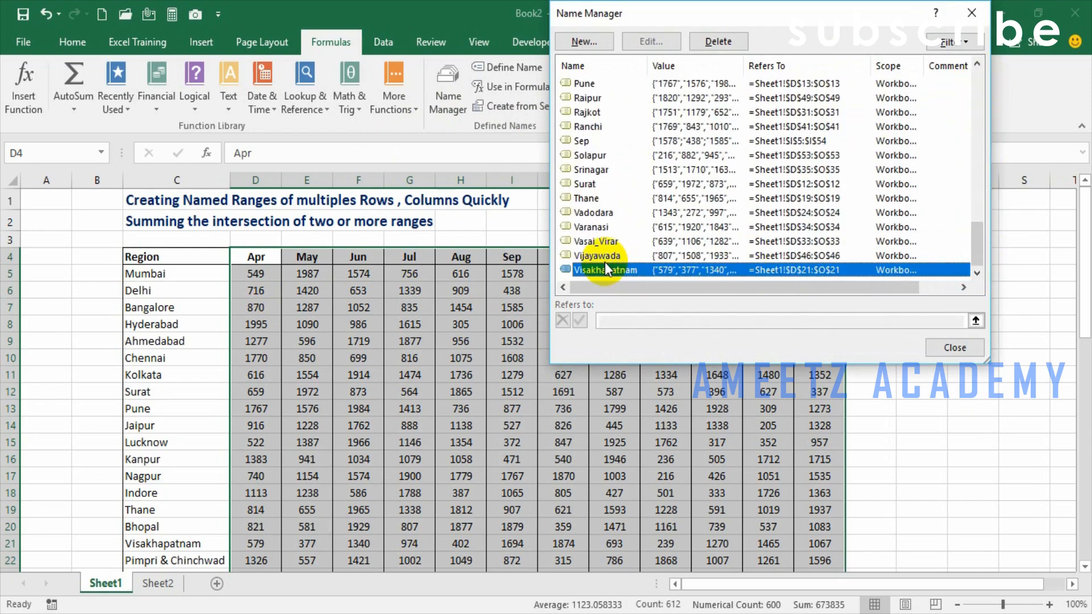
{"action": "scroll", "coordinate": [599, 261], "scroll_direction": "up", "scroll_amount": 15}
{"action": "left_click", "coordinate": [600, 85], "text": "shift"}
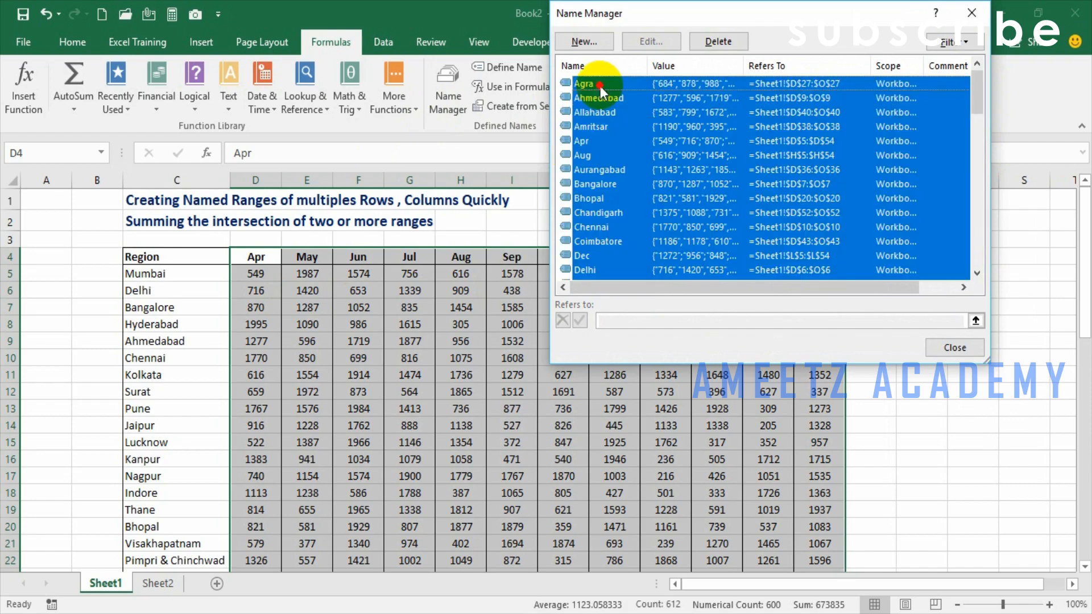
{"action": "key", "text": "Delete"}
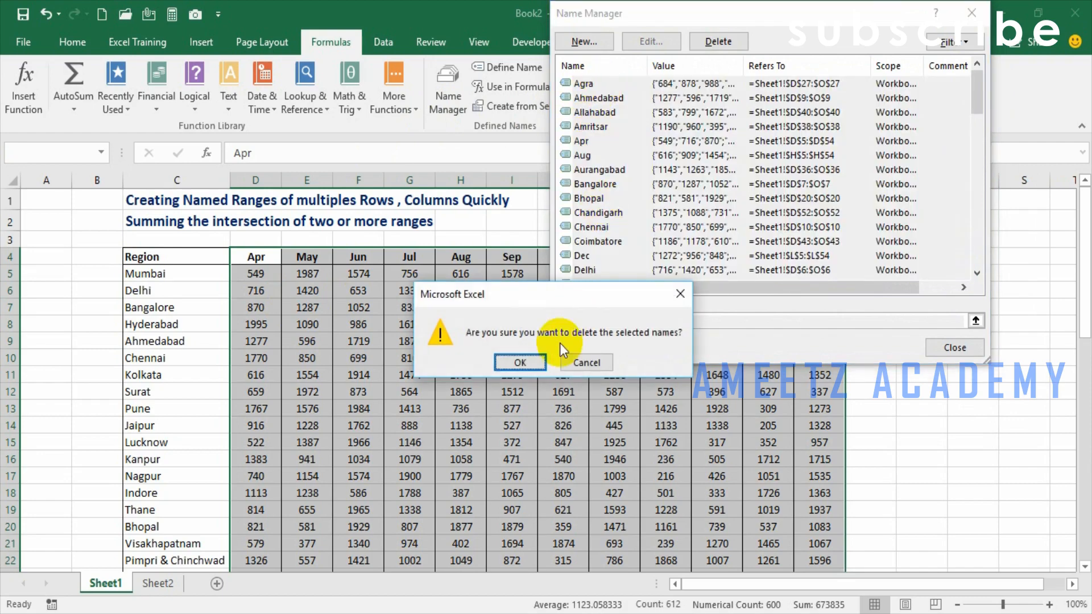
{"action": "left_click", "coordinate": [520, 362]}
{"action": "left_click", "coordinate": [954, 348]}
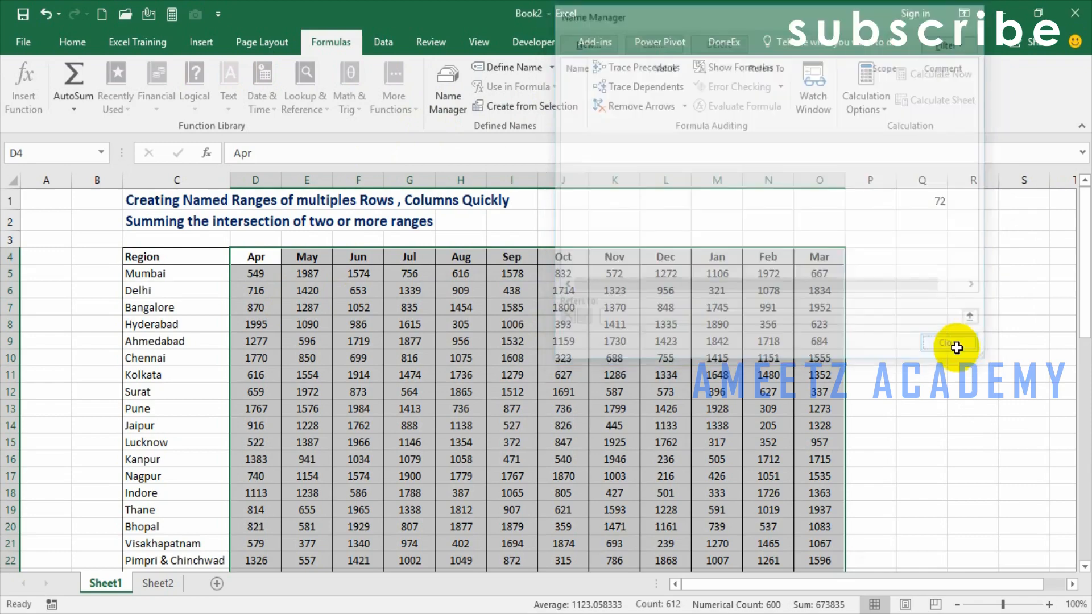
- Create named ranges for the region rows in C5:O54 from the left column values, and review them in the Name Manager
{"action": "left_click", "coordinate": [220, 324]}
{"action": "left_click", "coordinate": [179, 273]}
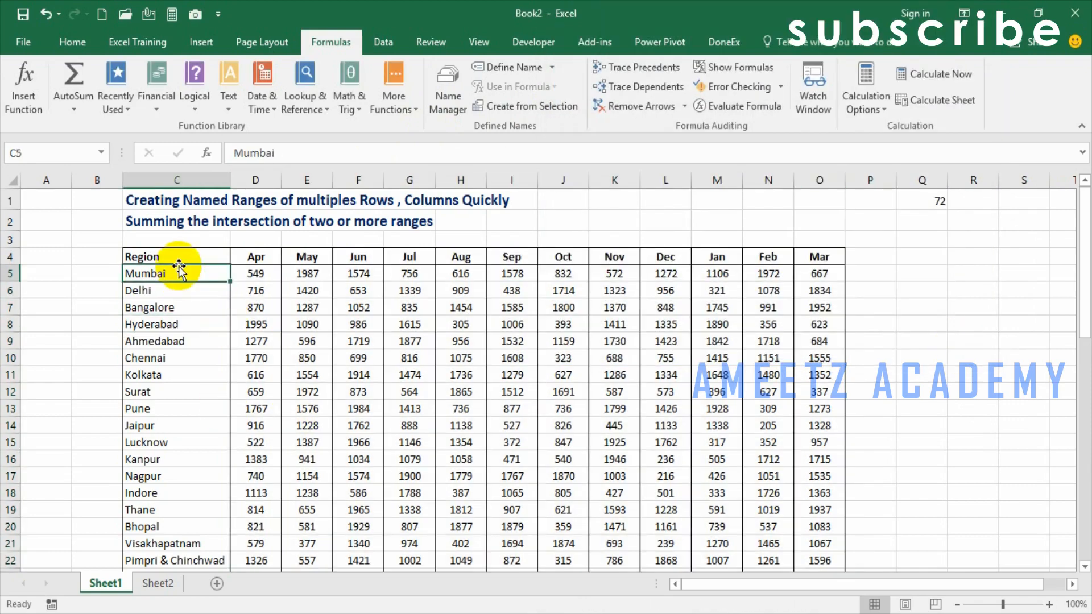
{"action": "key", "text": "ctrl+shift+Right"}
{"action": "key", "text": "ctrl+shift+Down"}
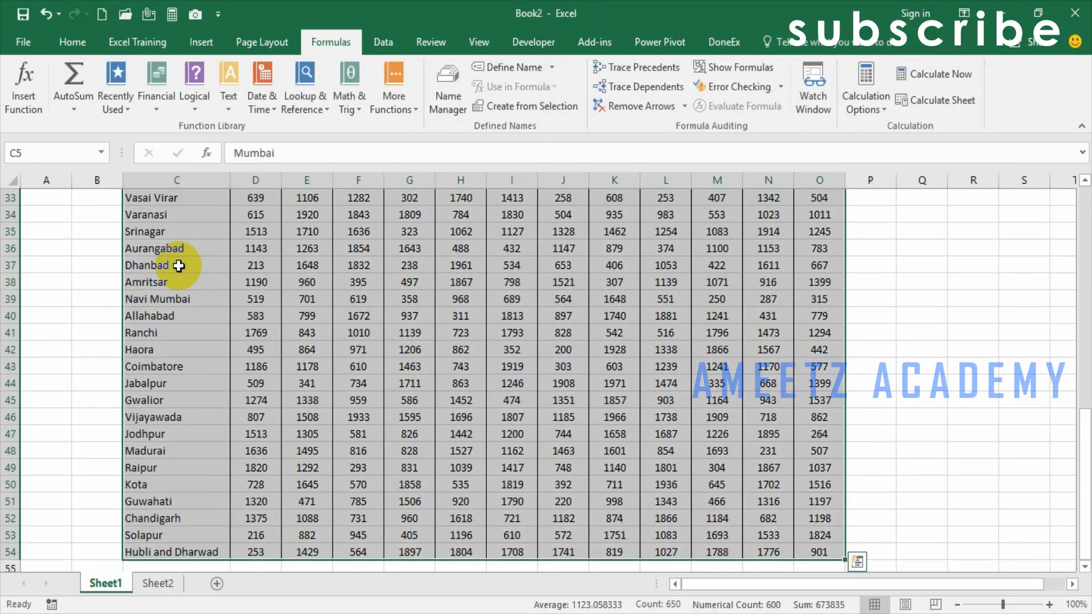
{"action": "scroll", "coordinate": [179, 265], "scroll_direction": "up", "scroll_amount": 8}
{"action": "scroll", "coordinate": [179, 266], "scroll_direction": "up", "scroll_amount": 3}
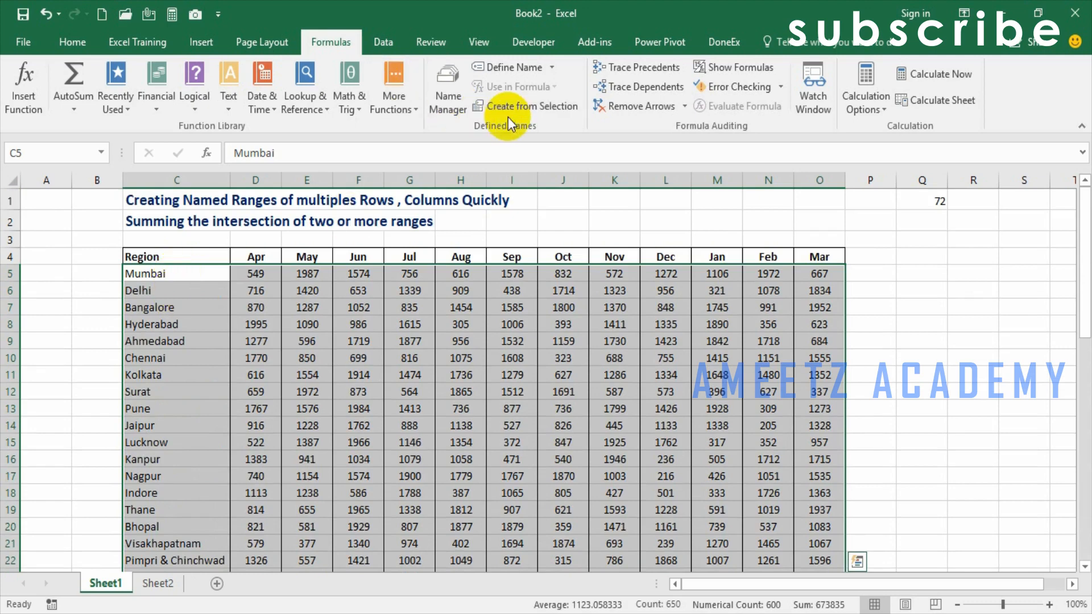
{"action": "left_click", "coordinate": [537, 105]}
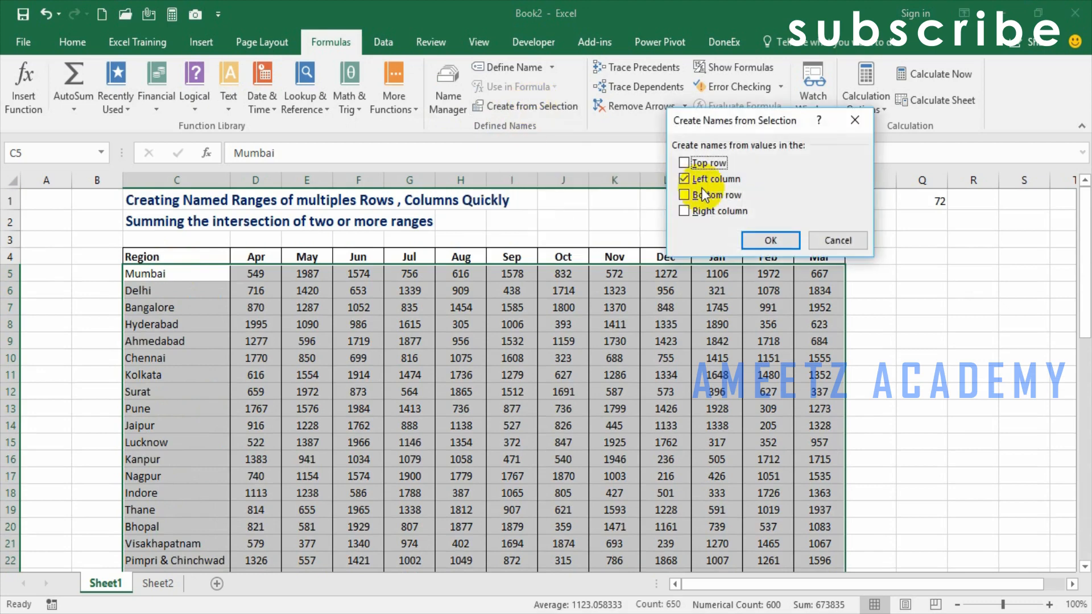
{"action": "left_click", "coordinate": [780, 243]}
{"action": "left_click", "coordinate": [780, 242]}
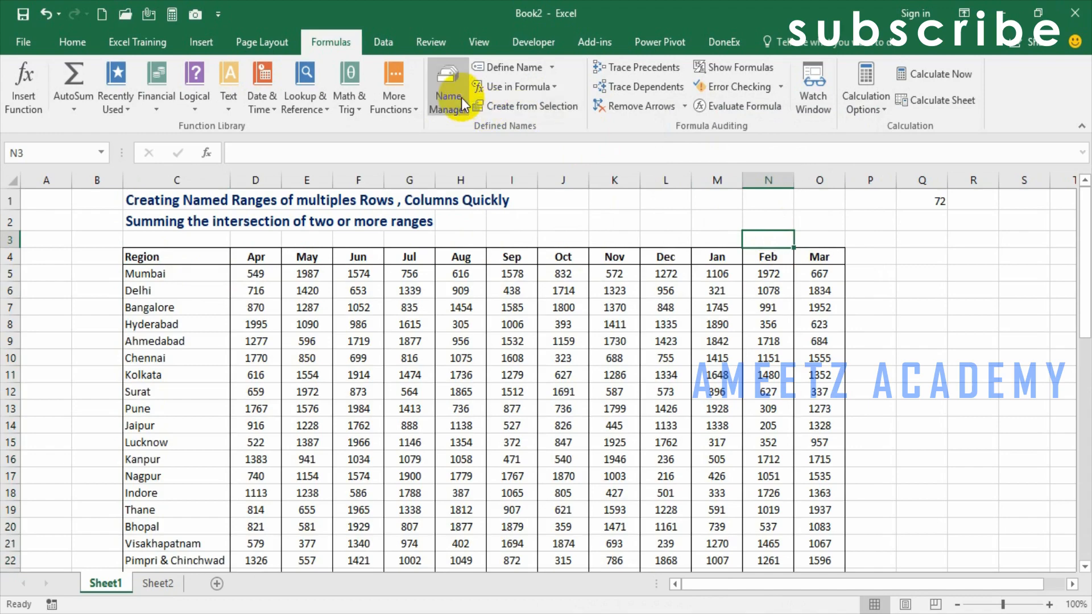
{"action": "left_click", "coordinate": [449, 94]}
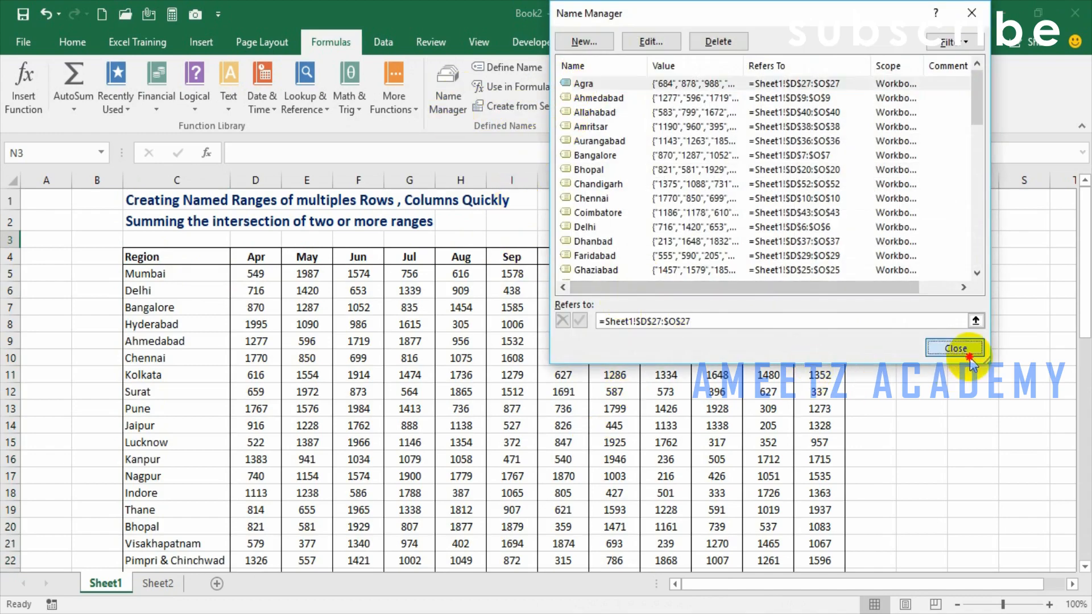
{"action": "left_click", "coordinate": [956, 347]}
- Create named ranges for the month columns in D4:O54 from the top row values
{"action": "left_click", "coordinate": [275, 257]}
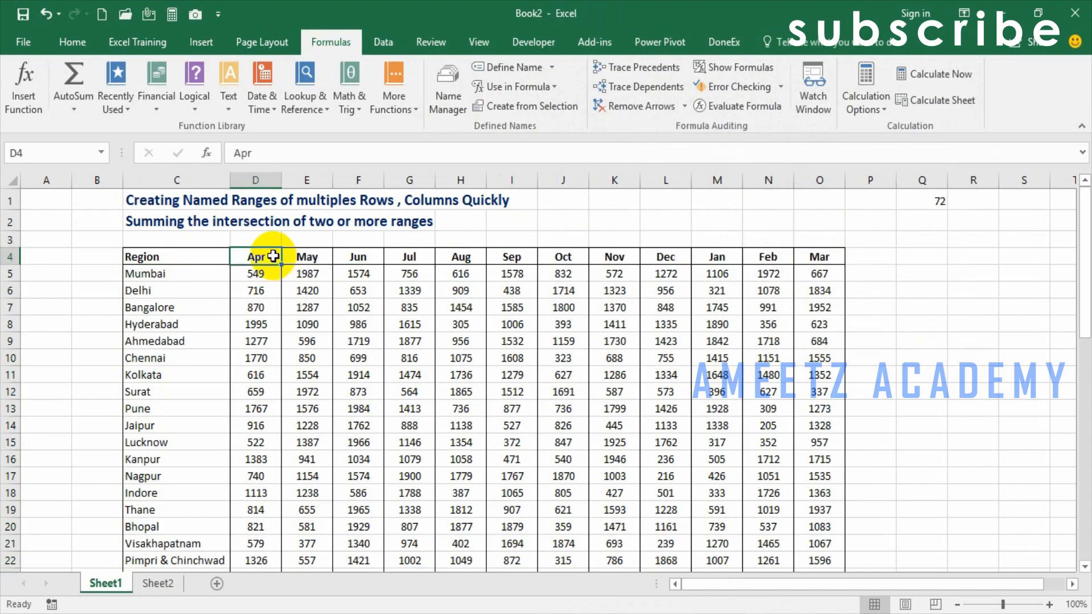
{"action": "key", "text": "ctrl+shift+Right"}
{"action": "key", "text": "ctrl+shift+Down"}
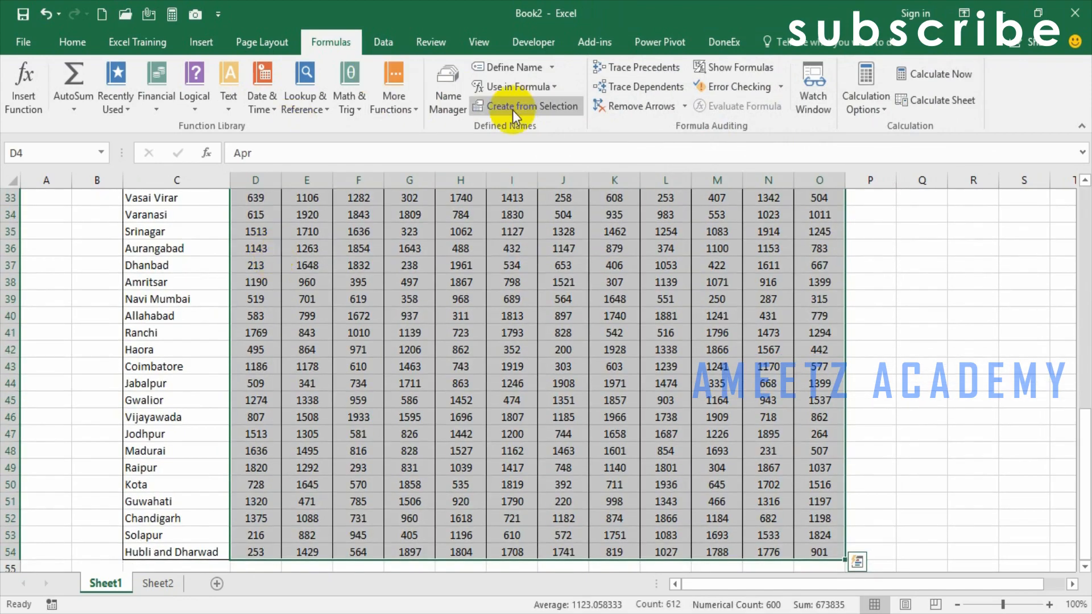
{"action": "left_click", "coordinate": [527, 105]}
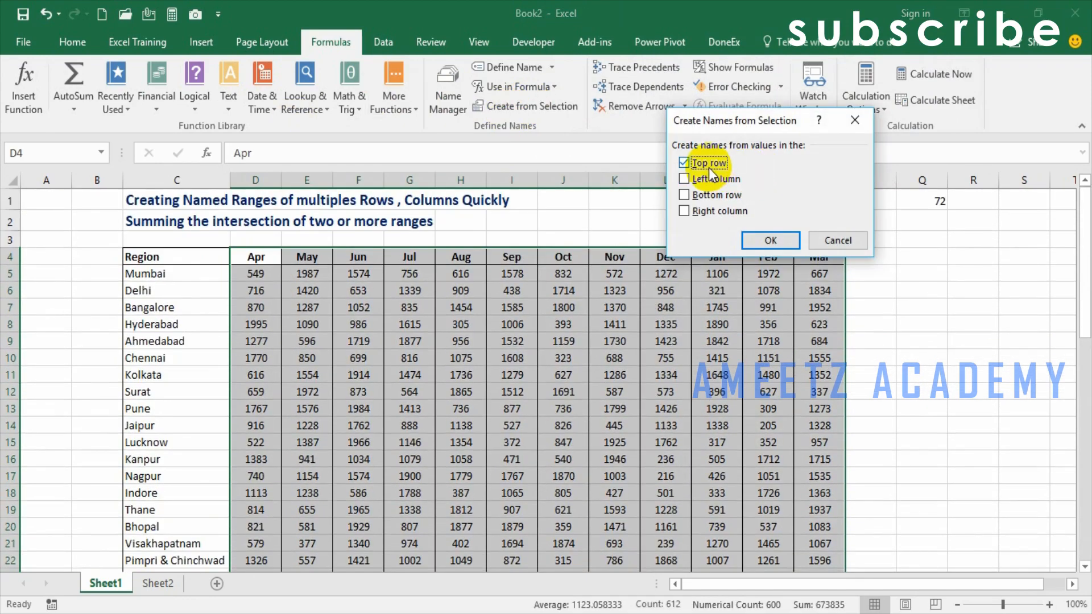
{"action": "left_click", "coordinate": [770, 241]}
- Select the Apr and Aug values of Mumbai and Bangalore together to examine where those rows and columns intersect
{"action": "left_click", "coordinate": [270, 290]}
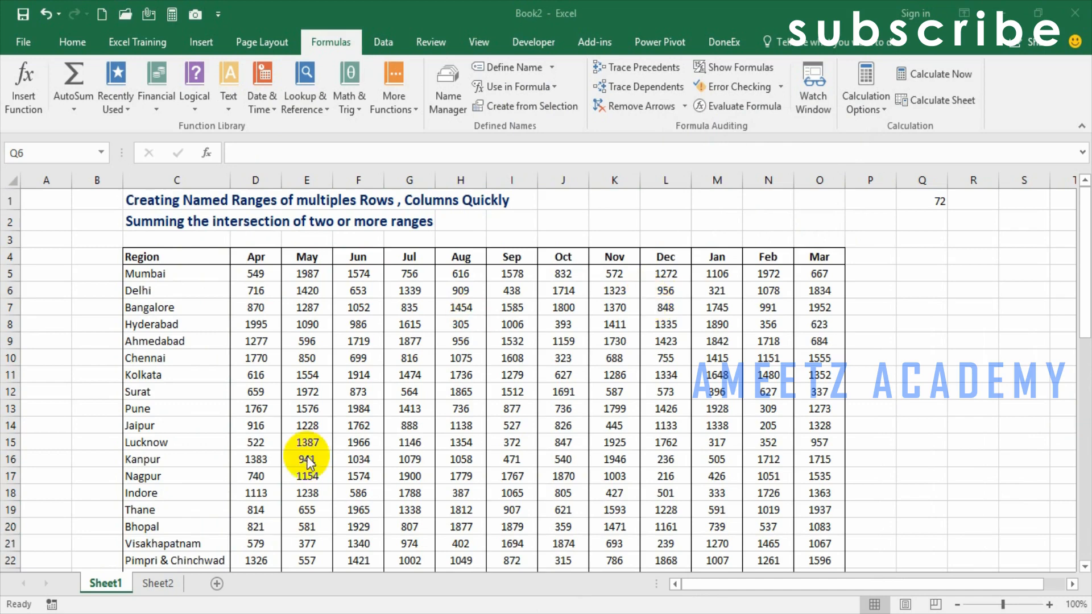
{"action": "left_click", "coordinate": [274, 270]}
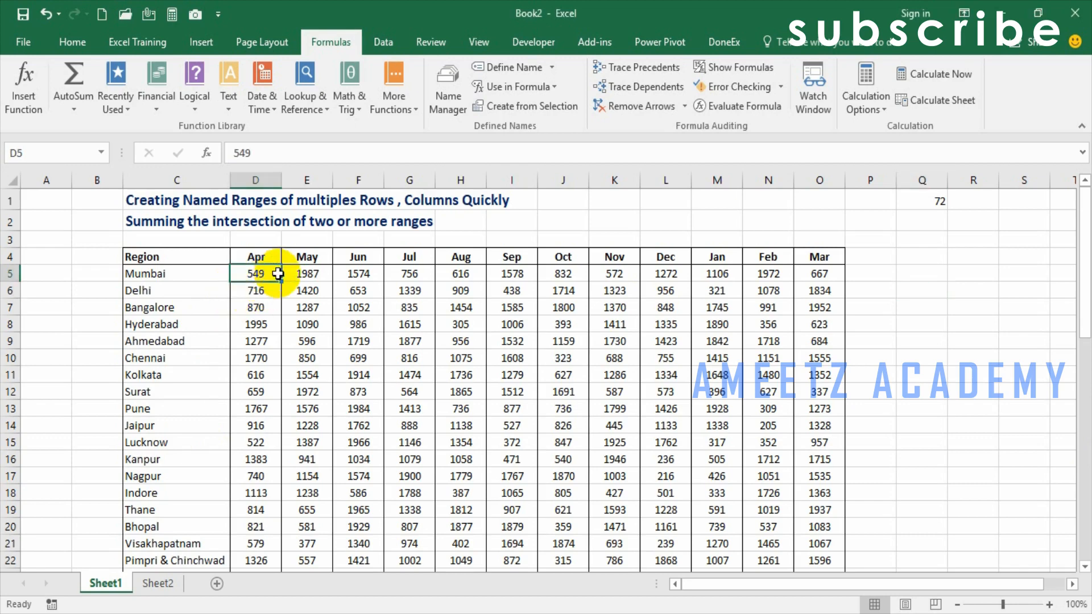
{"action": "left_click", "coordinate": [471, 274], "text": "ctrl"}
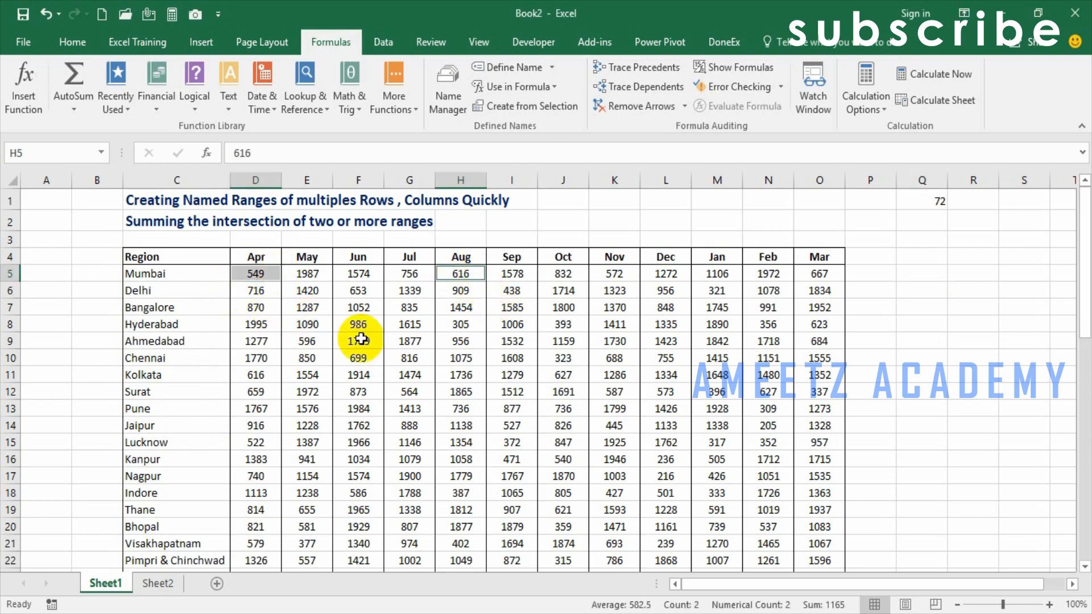
{"action": "left_click", "coordinate": [255, 307], "text": "ctrl"}
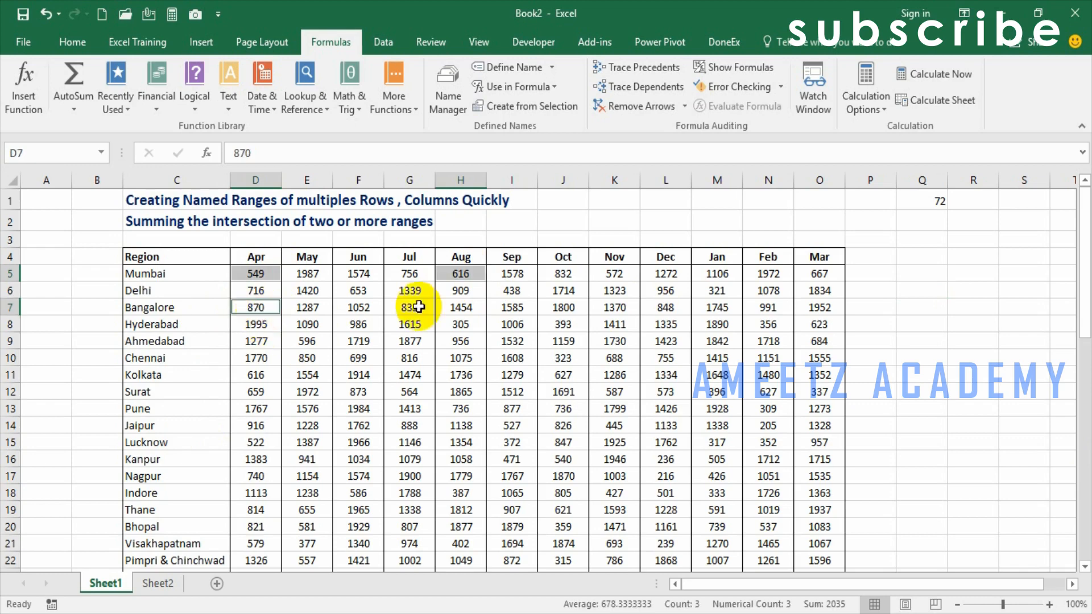
{"action": "left_click", "coordinate": [472, 307], "text": "ctrl"}
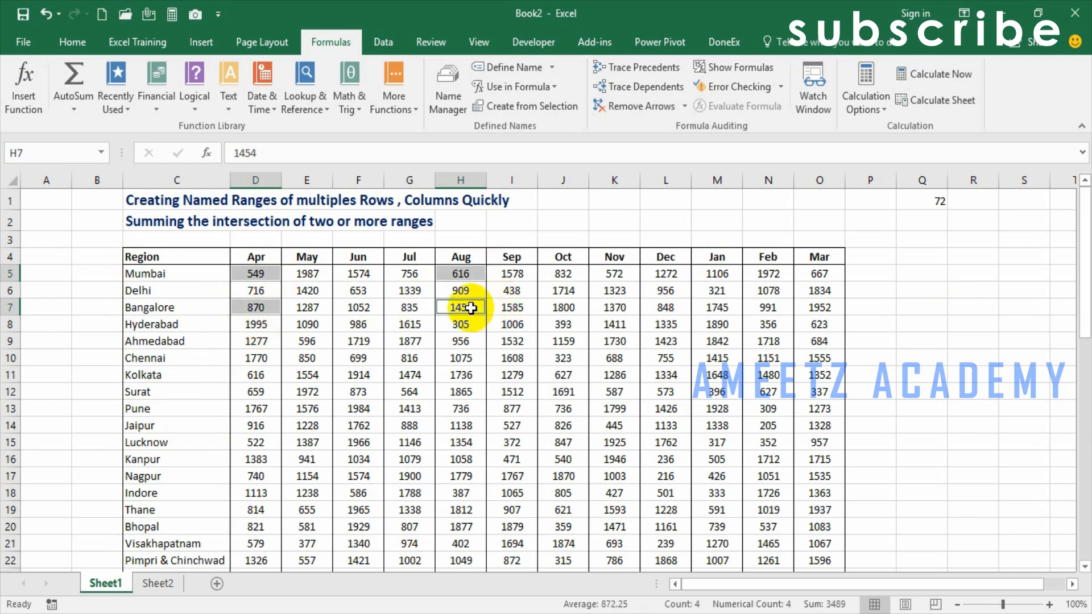
- Sum the individual cells D5, G5, D7 and G7 with a SUM formula in Q6, and clear that formula again
{"action": "left_click", "coordinate": [924, 292]}
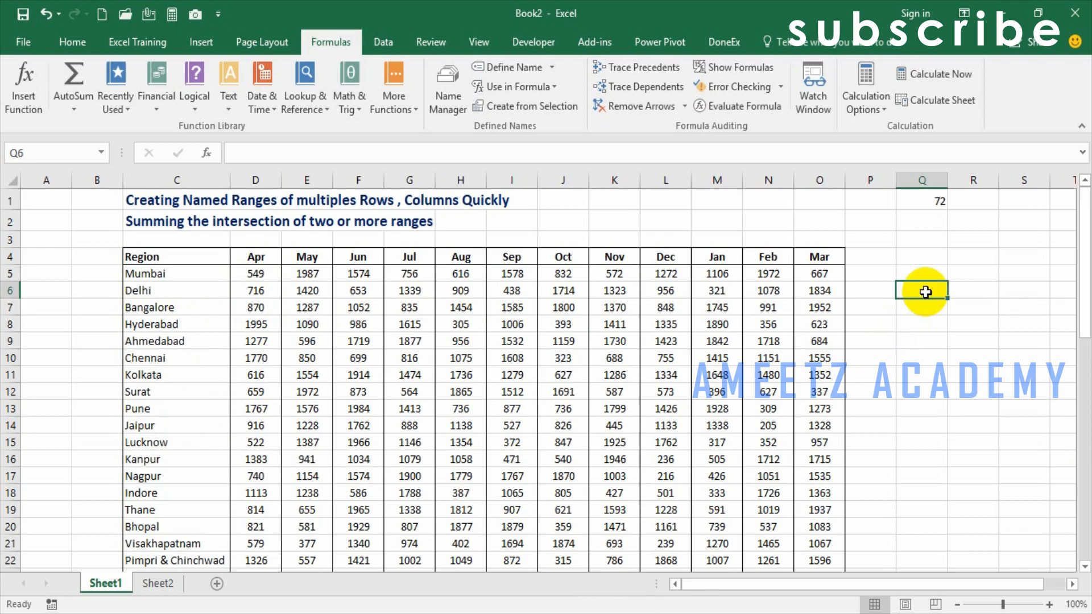
{"action": "type", "text": "=SUM("}
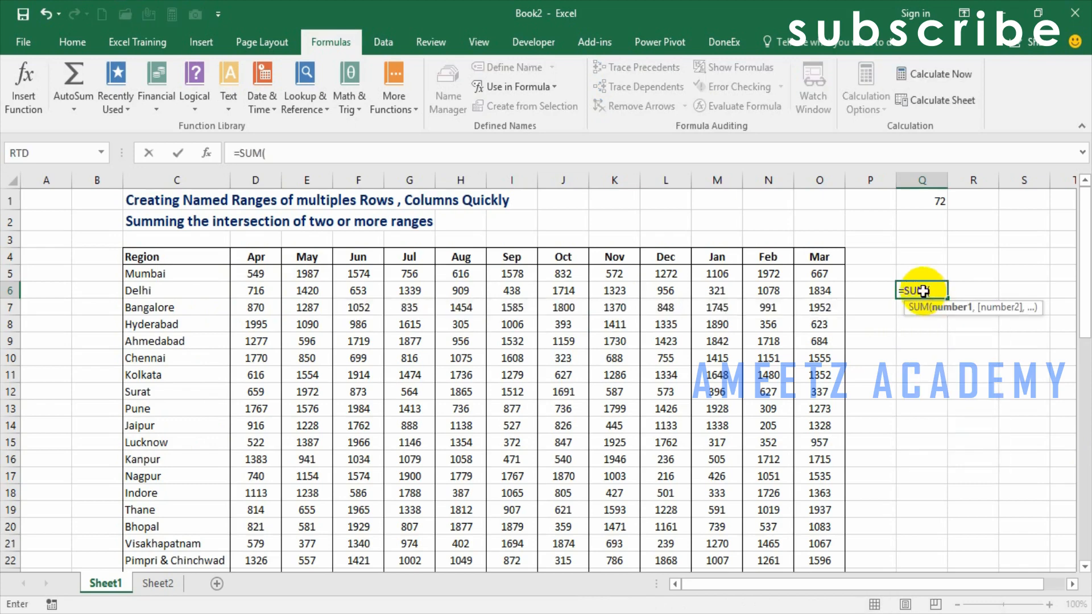
{"action": "left_click", "coordinate": [257, 277]}
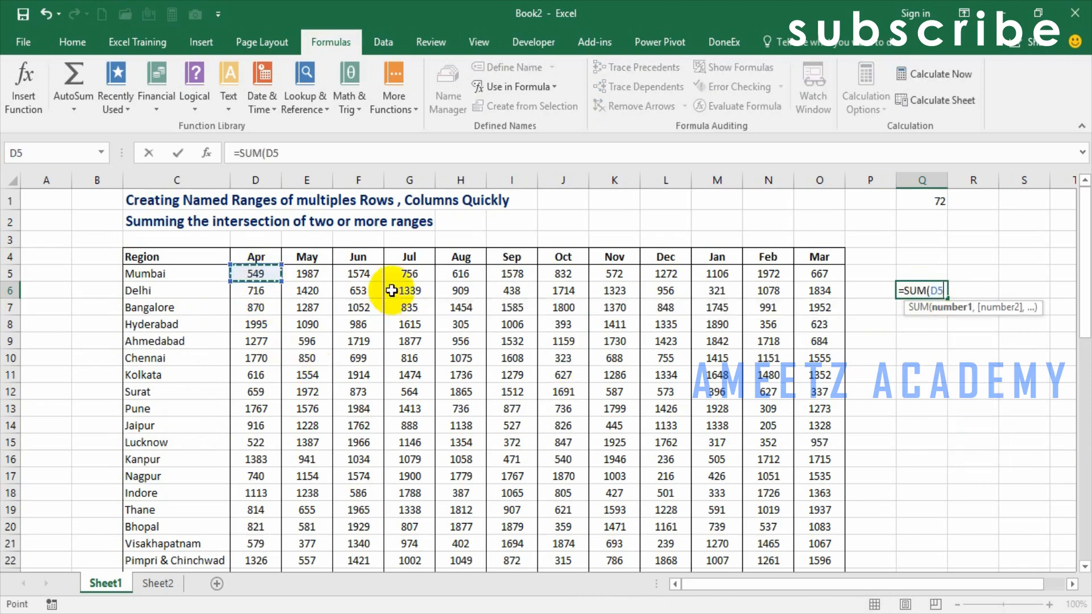
{"action": "left_click", "coordinate": [408, 277], "text": "ctrl"}
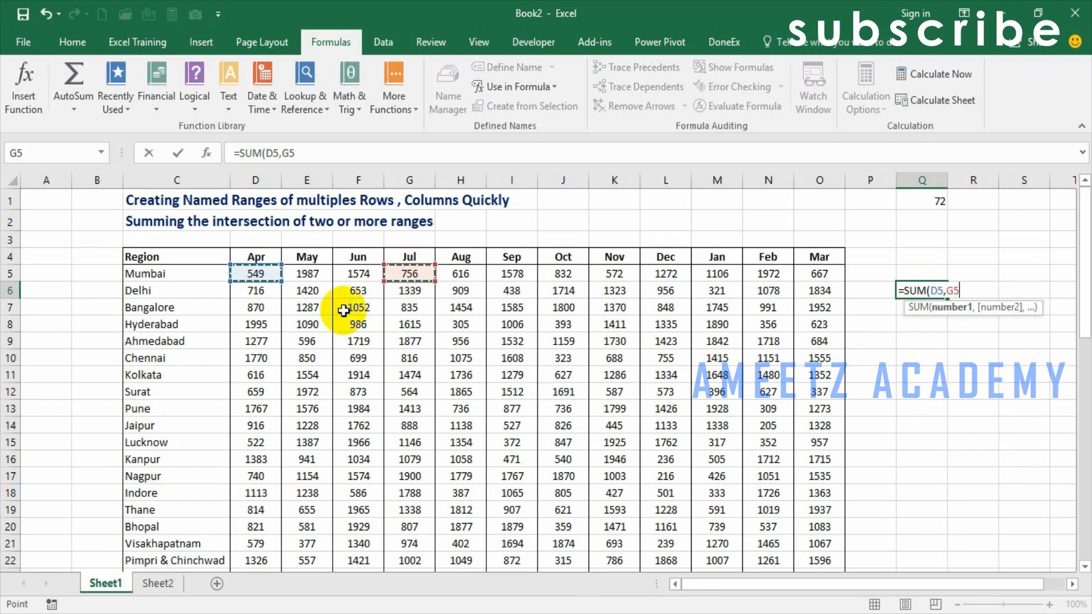
{"action": "left_click", "coordinate": [258, 308], "text": "ctrl"}
{"action": "left_click", "coordinate": [391, 309], "text": "ctrl"}
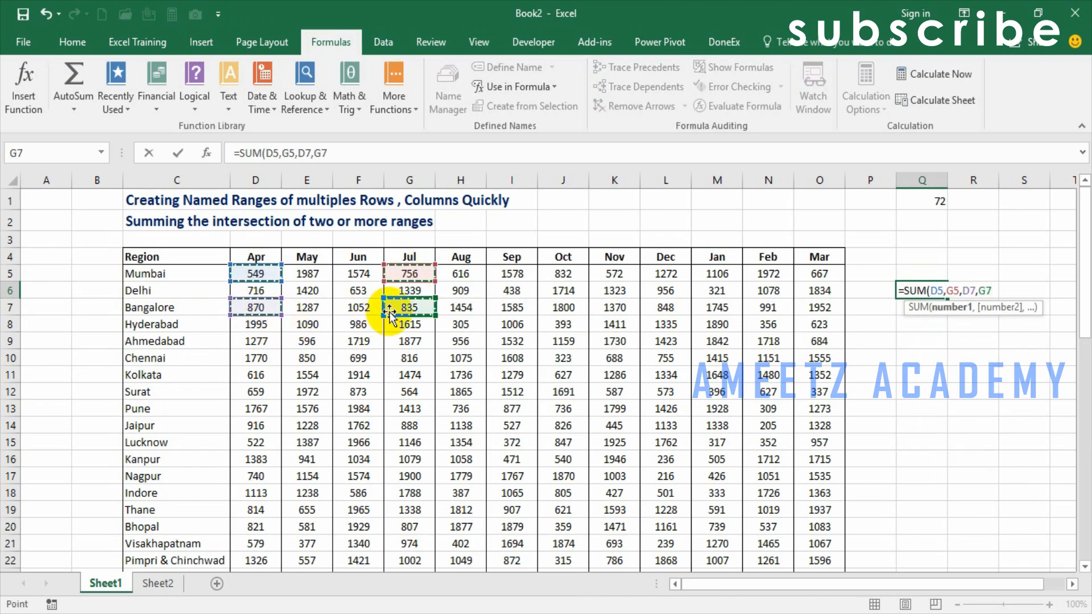
{"action": "key", "text": "Return"}
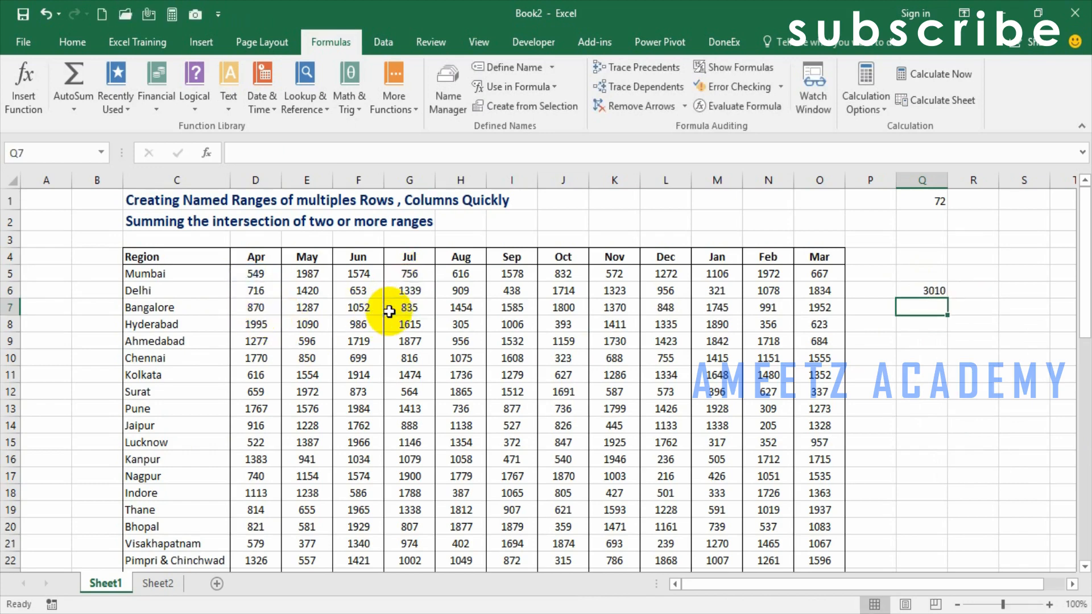
{"action": "key", "text": "Up"}
{"action": "key", "text": "Delete"}
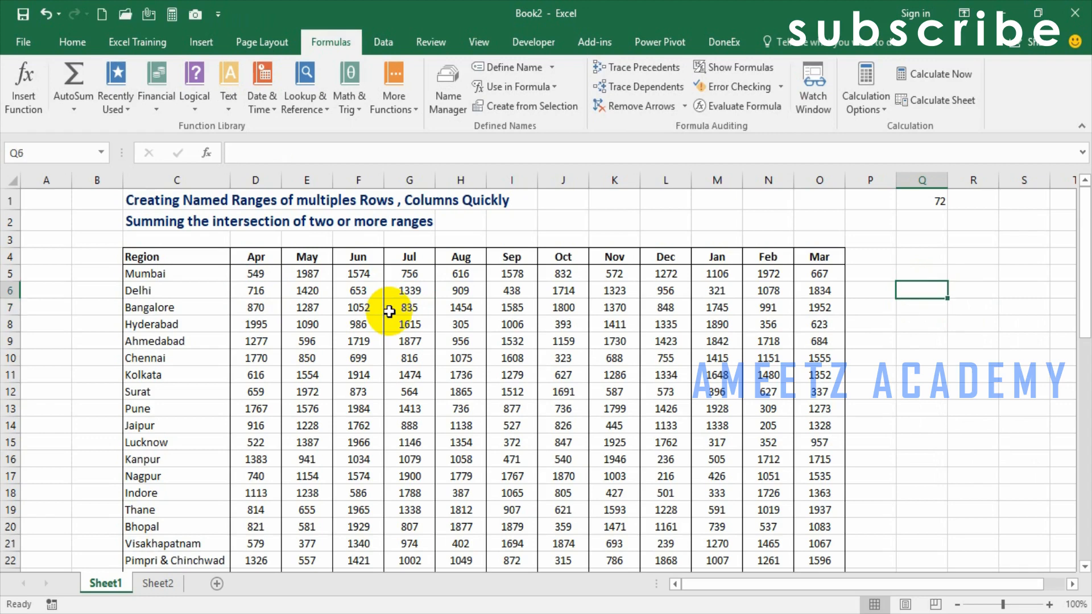
- Enter =SUM((Mumbai,Bangalore) (Apr,Jul)) in Q6 to sum the intersections of the named ranges, and review its highlighted references
{"action": "type", "text": "=SUM("}
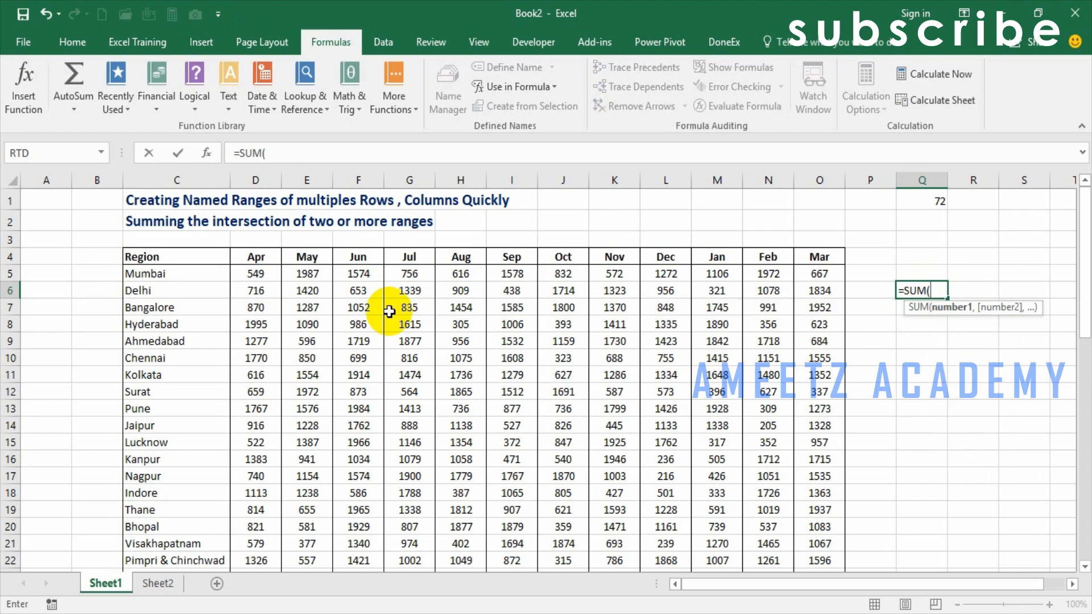
{"action": "type", "text": "(MUMBAI,"}
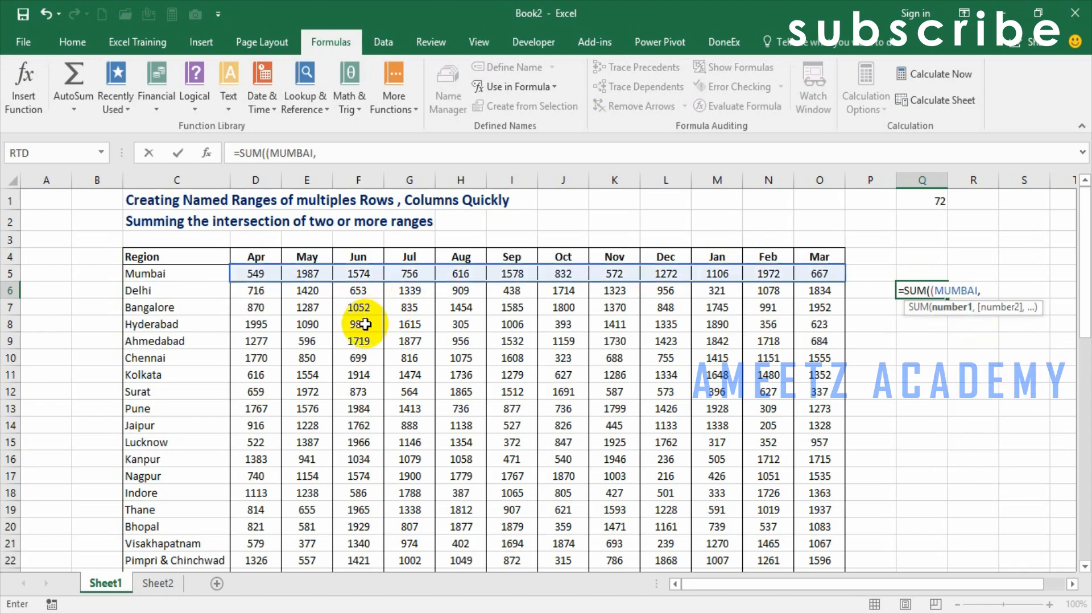
{"action": "type", "text": "BA"}
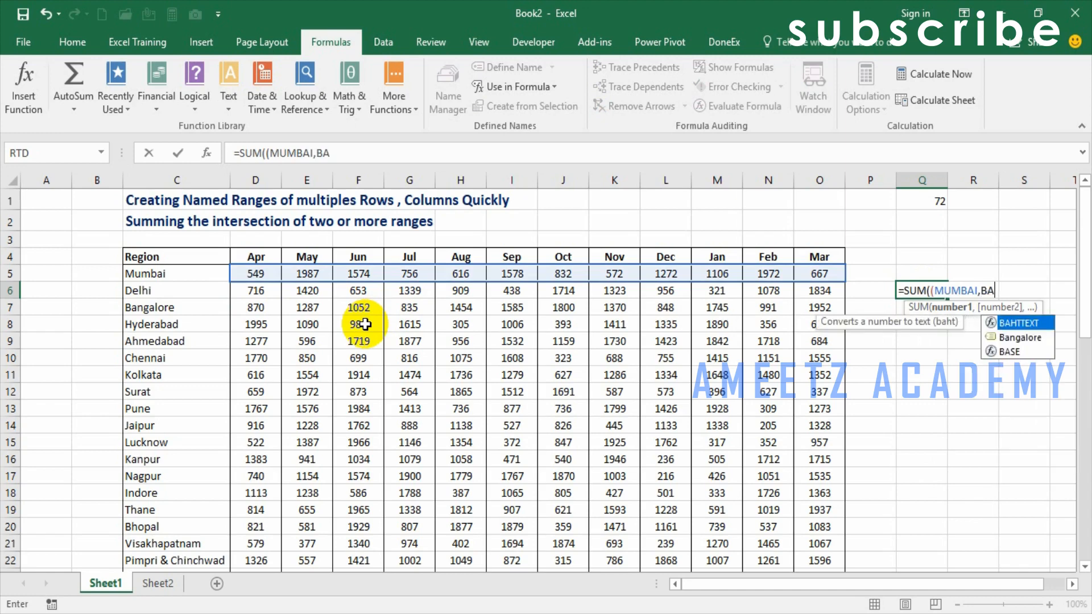
{"action": "key", "text": "Down"}
{"action": "key", "text": "Tab"}
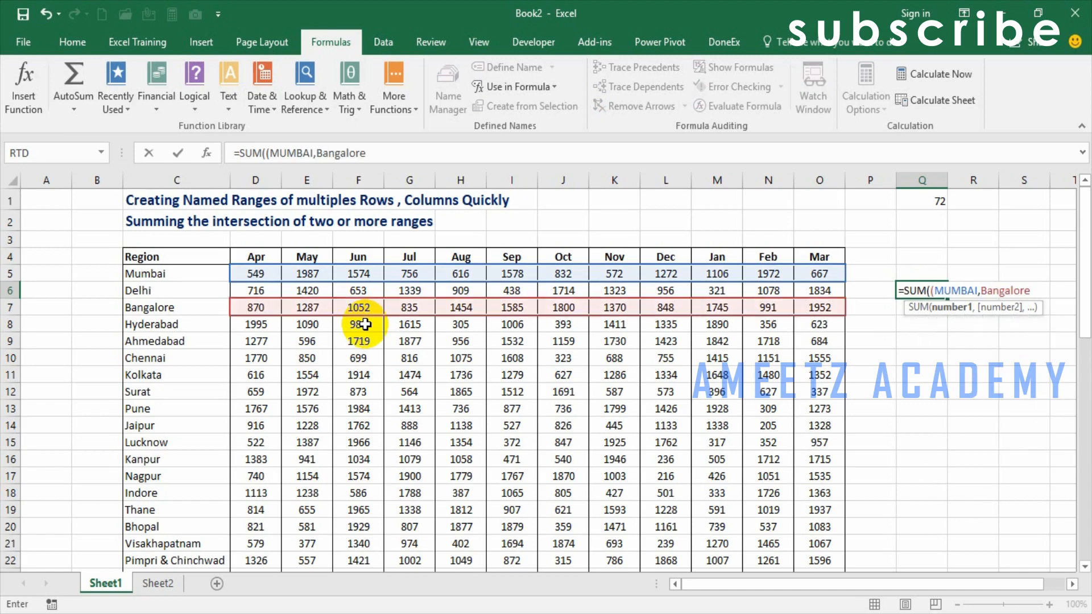
{"action": "type", "text": ") (APR"}
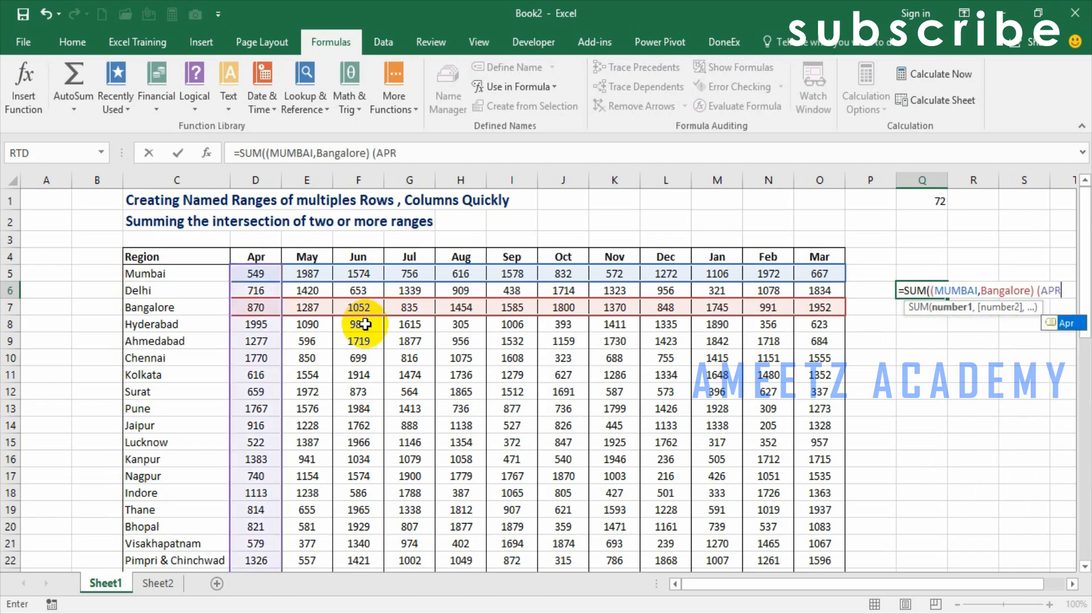
{"action": "type", "text": ",JU"}
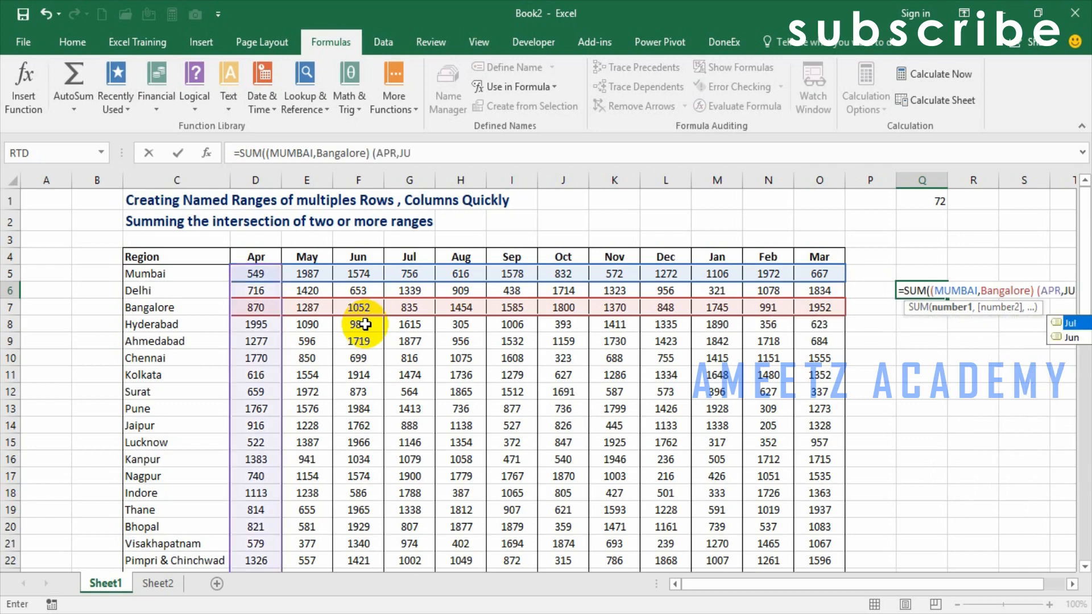
{"action": "type", "text": "L))"}
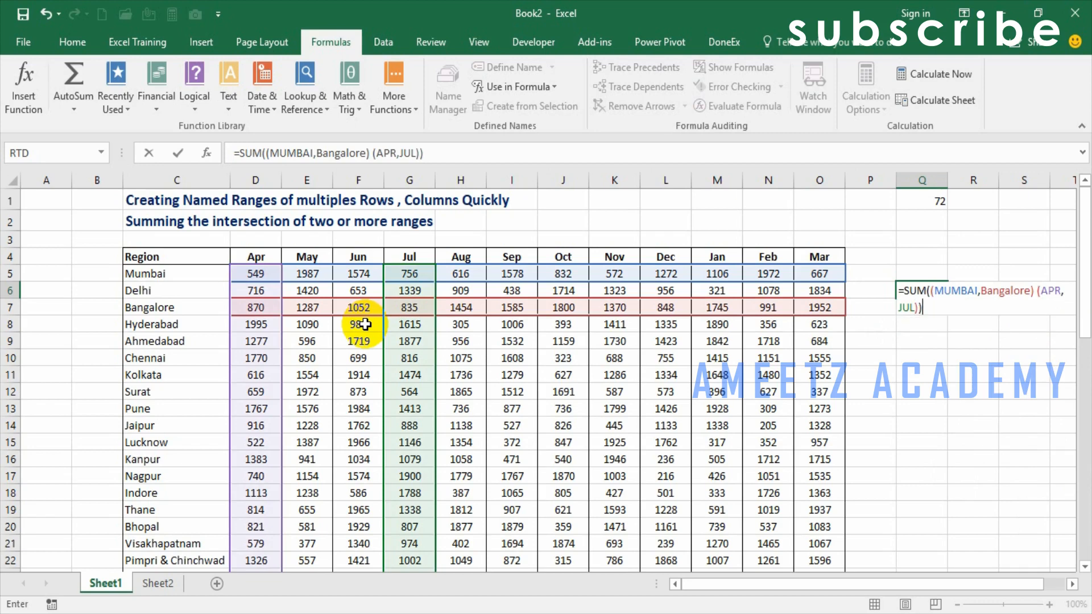
{"action": "key", "text": "ctrl+Return"}
{"action": "key", "text": "F2"}
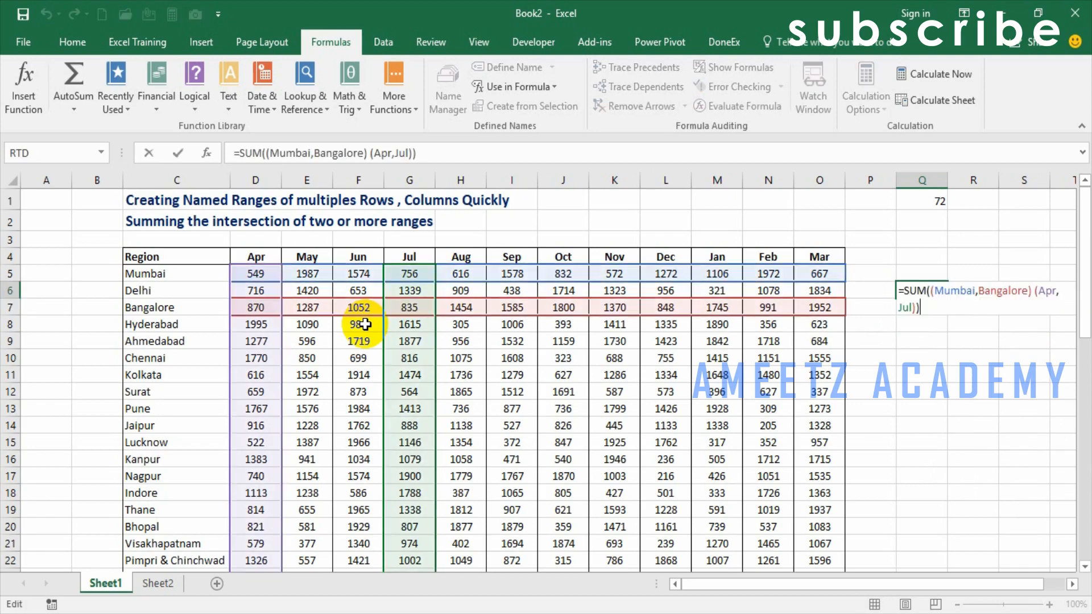
{"action": "key", "text": "Escape"}
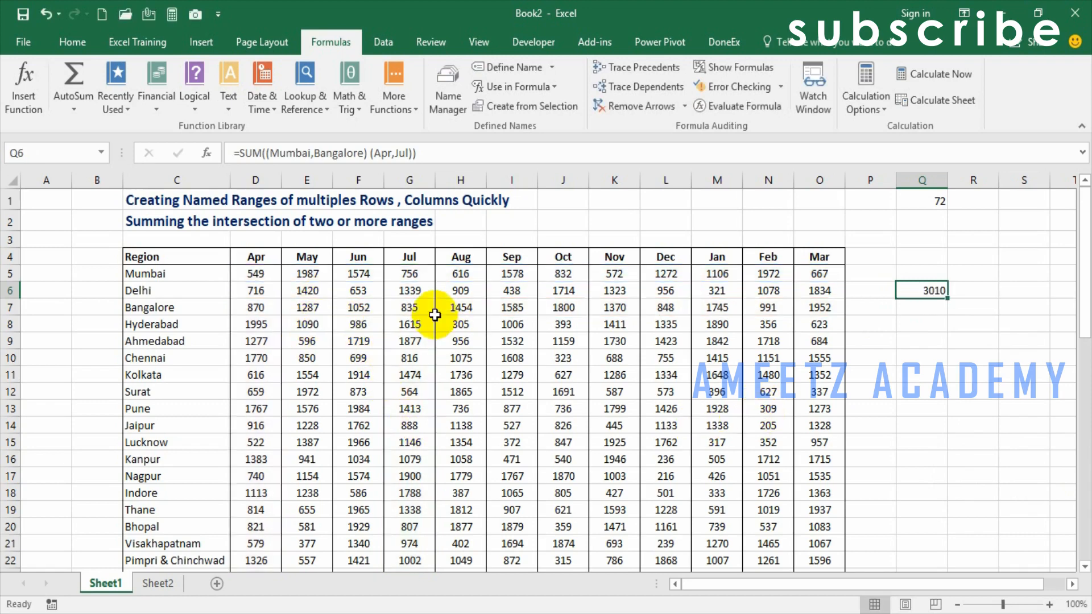
- Fill the Jul and Dec values of Mumbai and Chennai (G5, L5, G10 and L10) with yellow
{"action": "left_click", "coordinate": [409, 274]}
{"action": "left_click", "coordinate": [65, 51]}
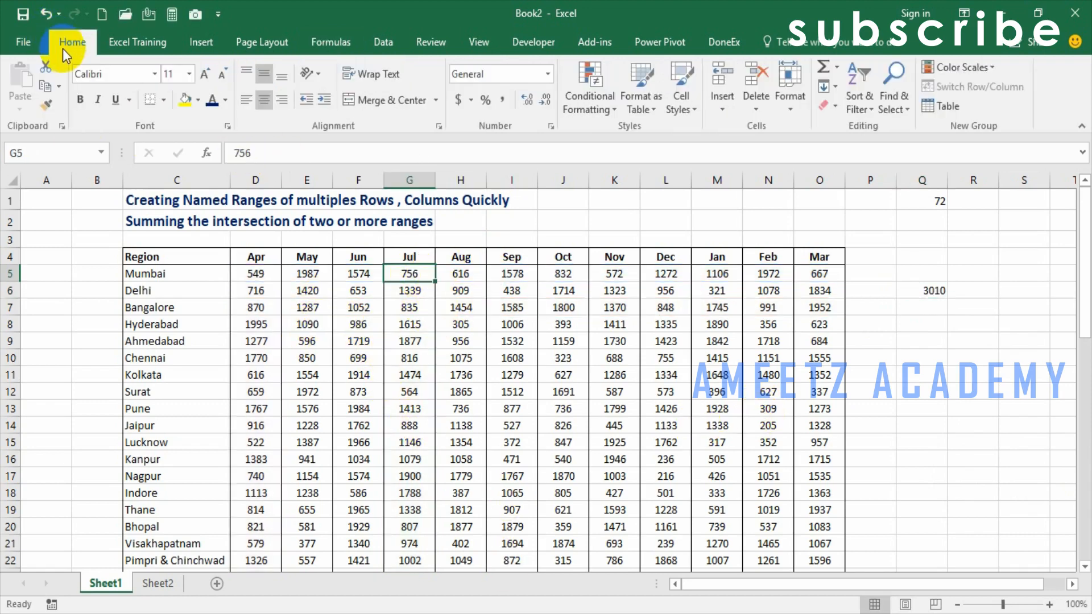
{"action": "left_click", "coordinate": [184, 101]}
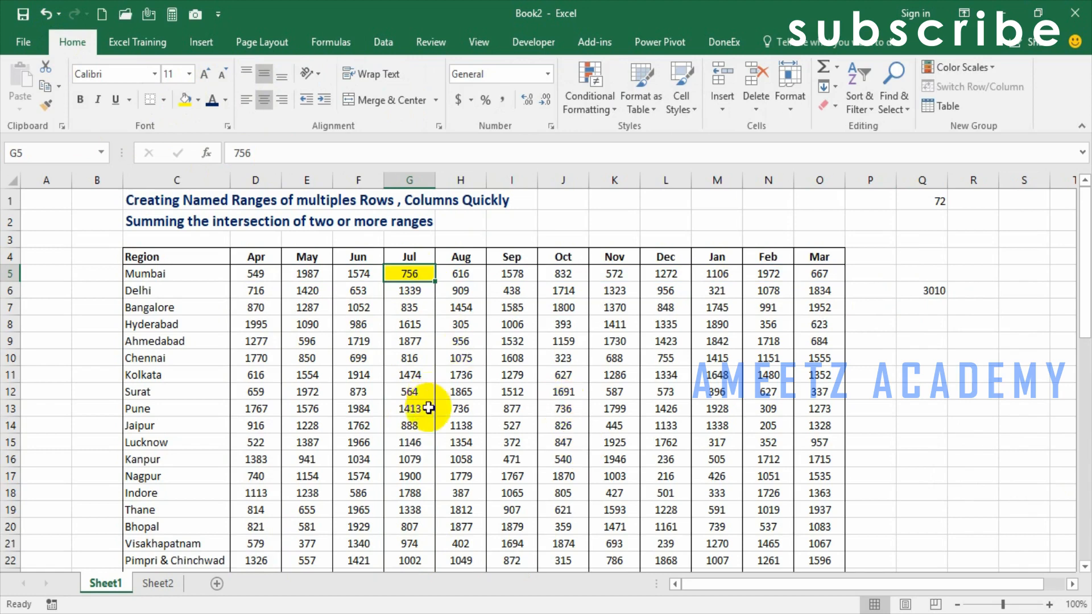
{"action": "left_click", "coordinate": [660, 279]}
{"action": "left_click", "coordinate": [192, 107]}
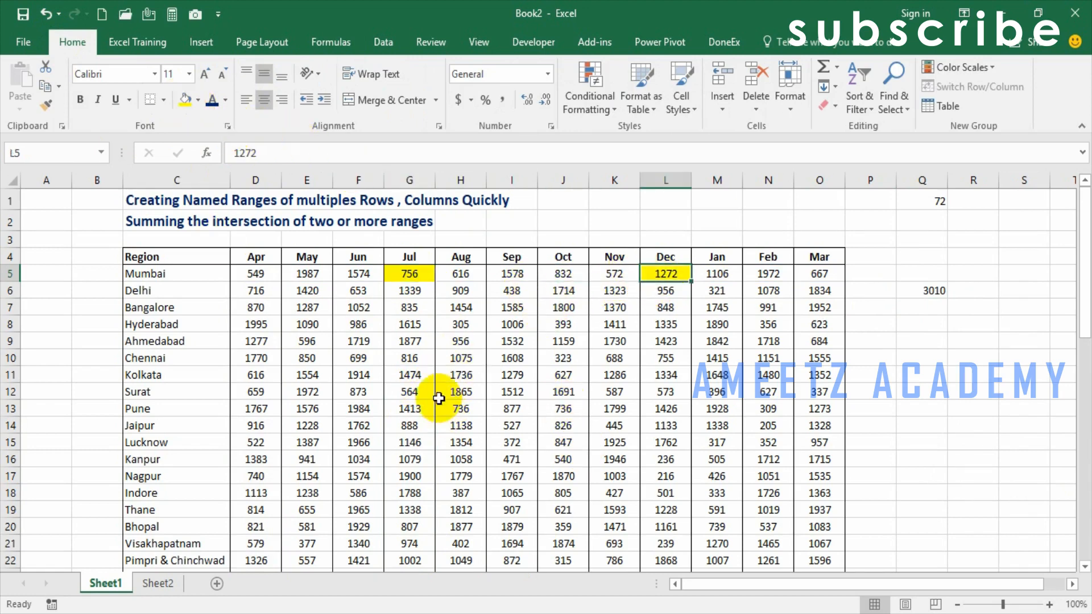
{"action": "left_click", "coordinate": [401, 357]}
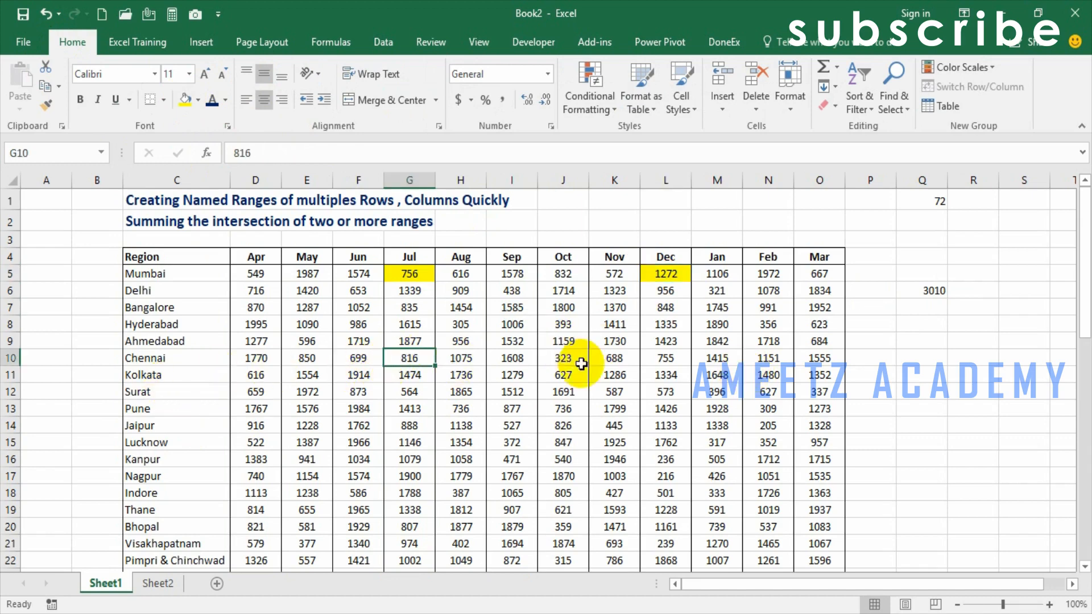
{"action": "left_click", "coordinate": [653, 359], "text": "ctrl"}
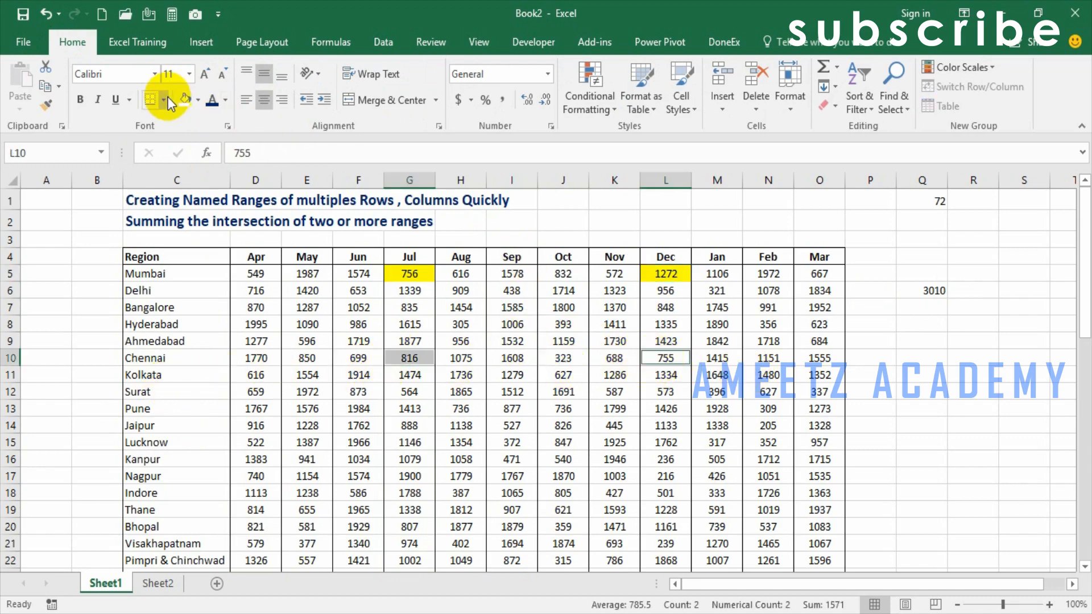
{"action": "left_click", "coordinate": [185, 99]}
{"action": "left_click", "coordinate": [307, 408]}
- Select the four yellow cells together to check their combined sum
{"action": "left_click", "coordinate": [409, 273]}
{"action": "left_click", "coordinate": [654, 275], "text": "ctrl"}
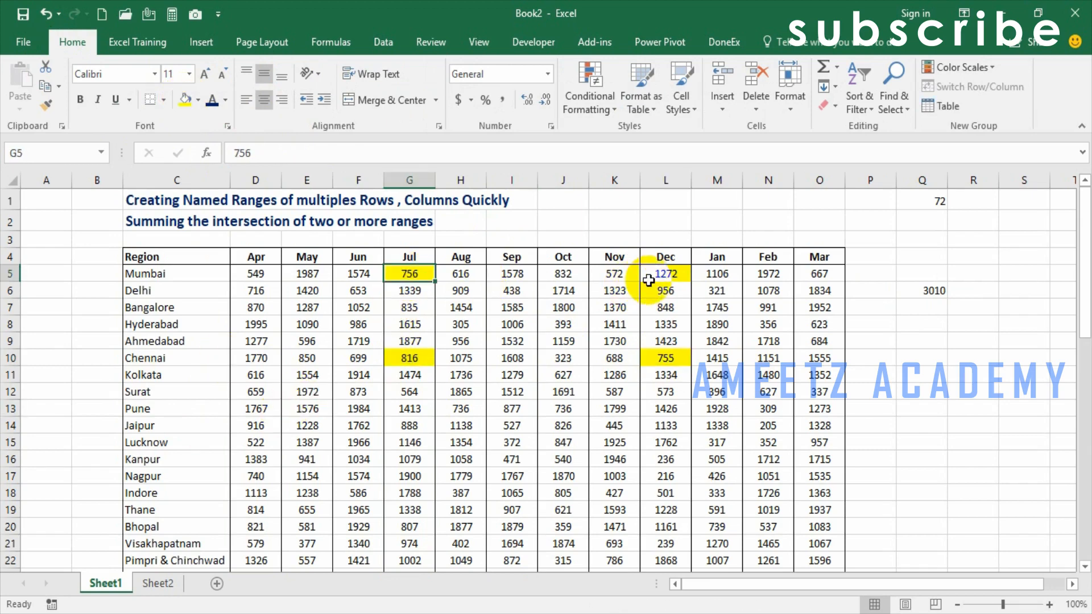
{"action": "left_click", "coordinate": [653, 358], "text": "ctrl"}
{"action": "left_click", "coordinate": [414, 357], "text": "ctrl"}
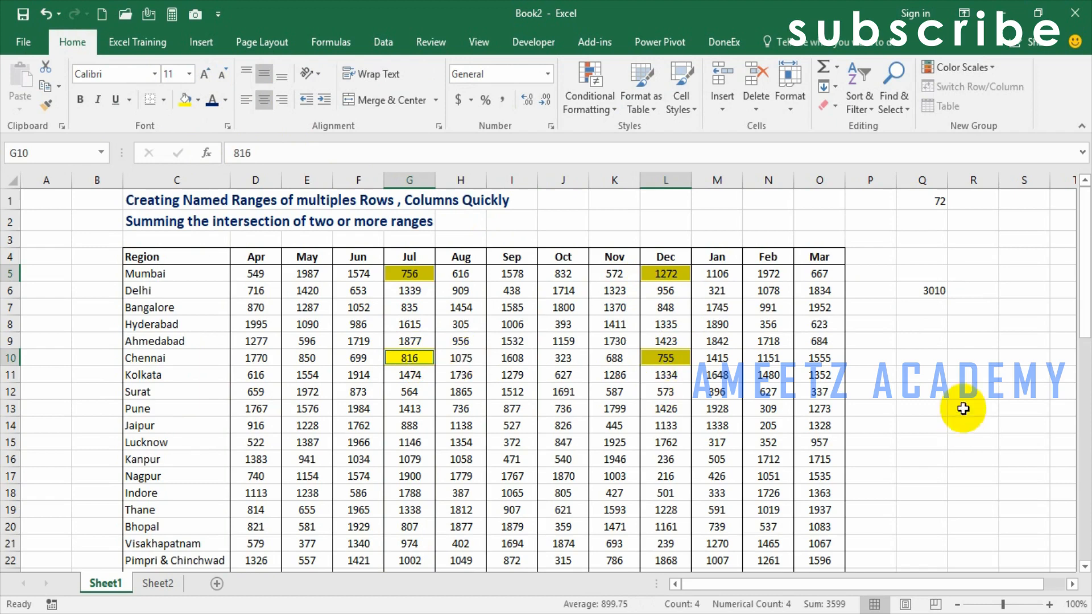
- Enter =SUM((Mumbai,Chennai) (Jul,Dec)) in Q9 to sum the named range intersections, and review the formula's references
{"action": "left_click", "coordinate": [924, 340]}
{"action": "type", "text": "=SUM(("}
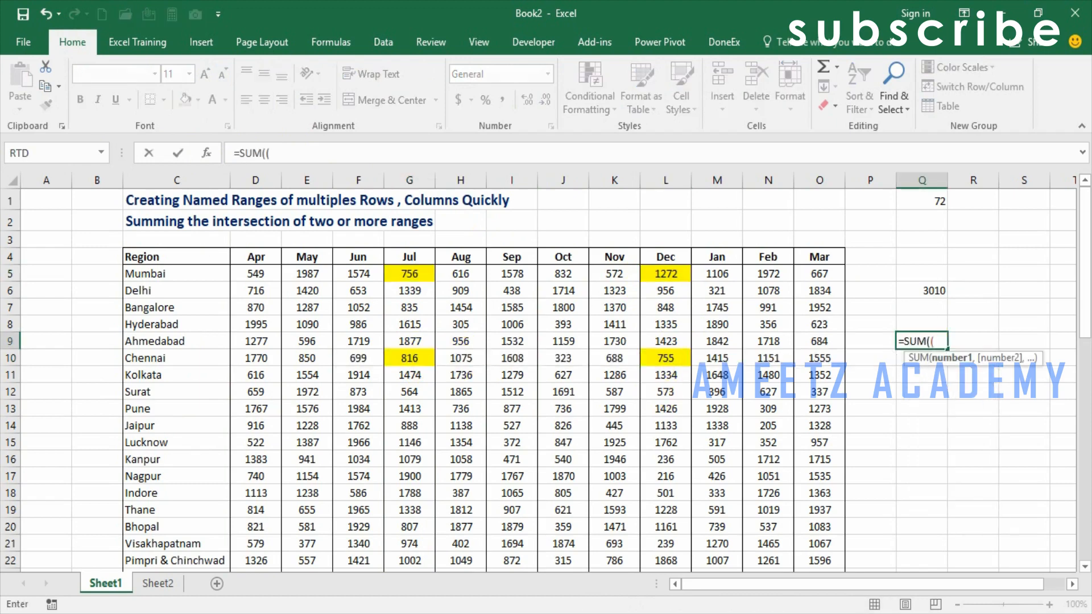
{"action": "type", "text": "MUMBAI,CHENN"}
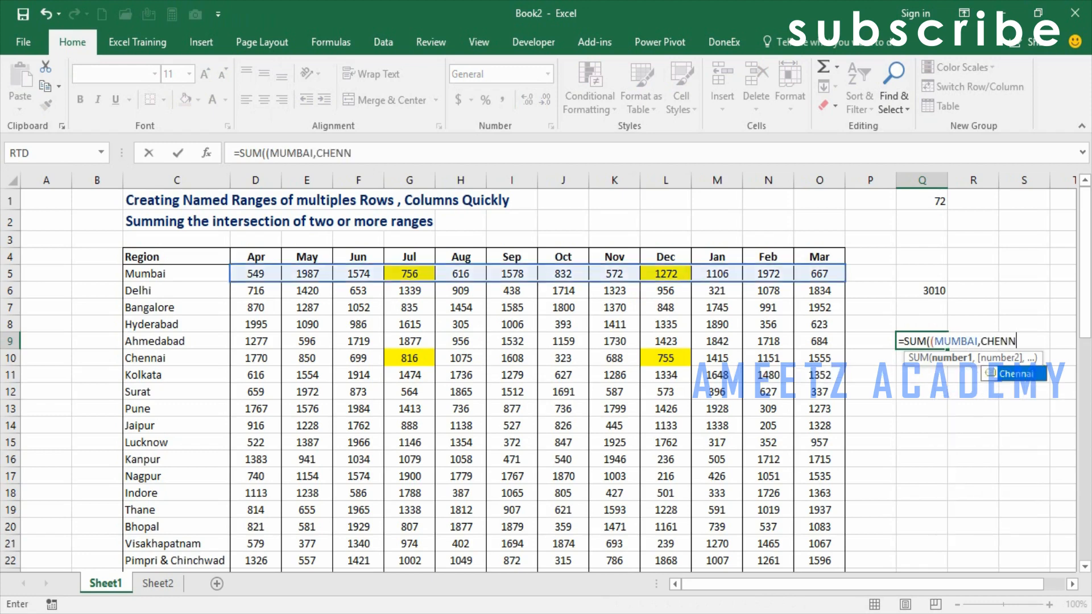
{"action": "key", "text": "Tab"}
{"action": "type", "text": ") "}
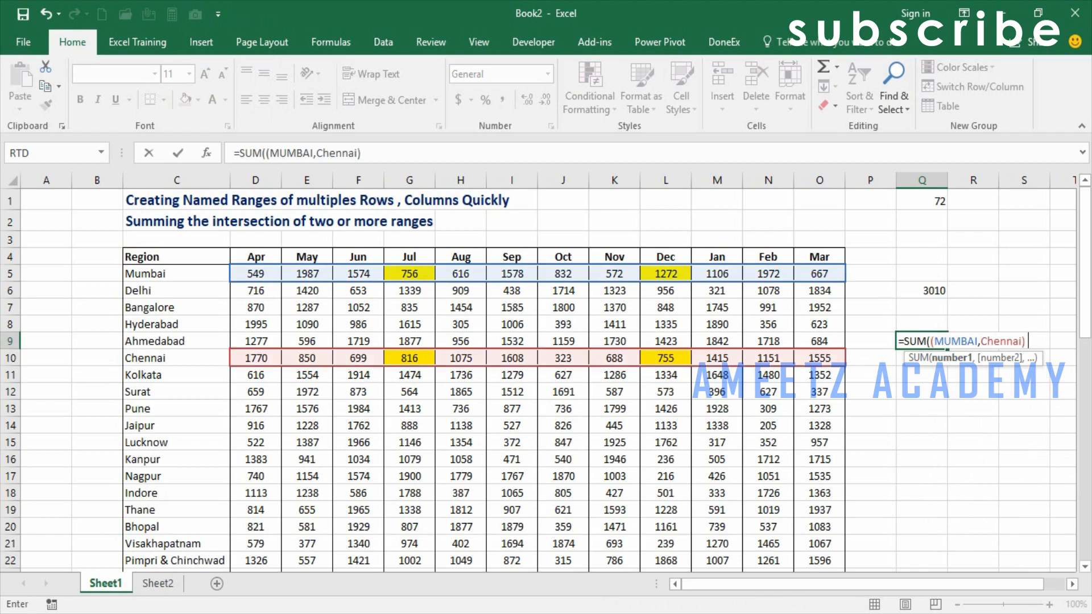
{"action": "type", "text": "(JUL,"}
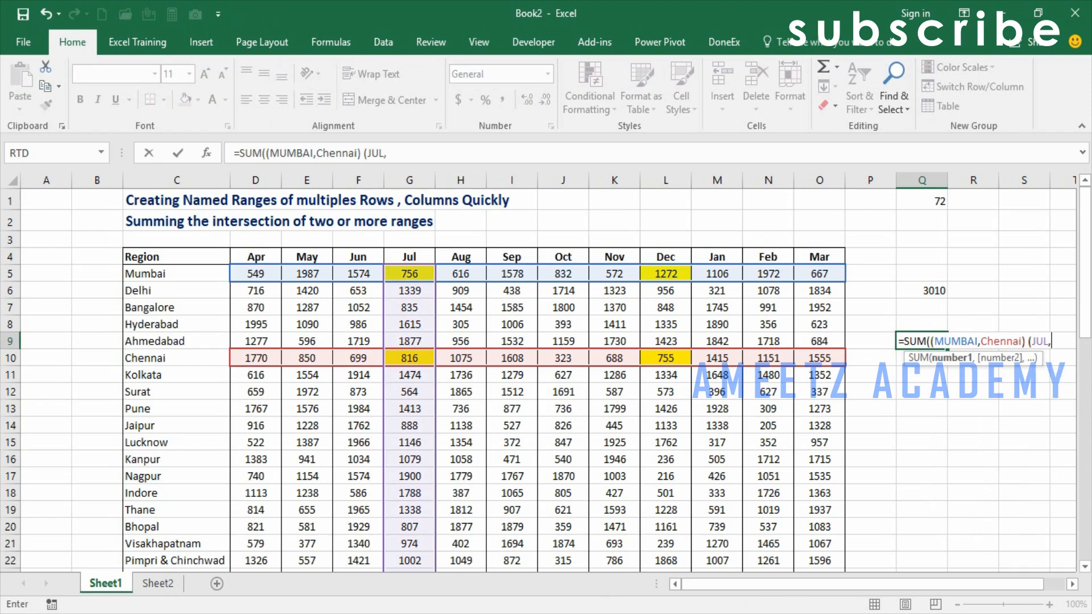
{"action": "type", "text": "DEC))"}
{"action": "key", "text": "Return"}
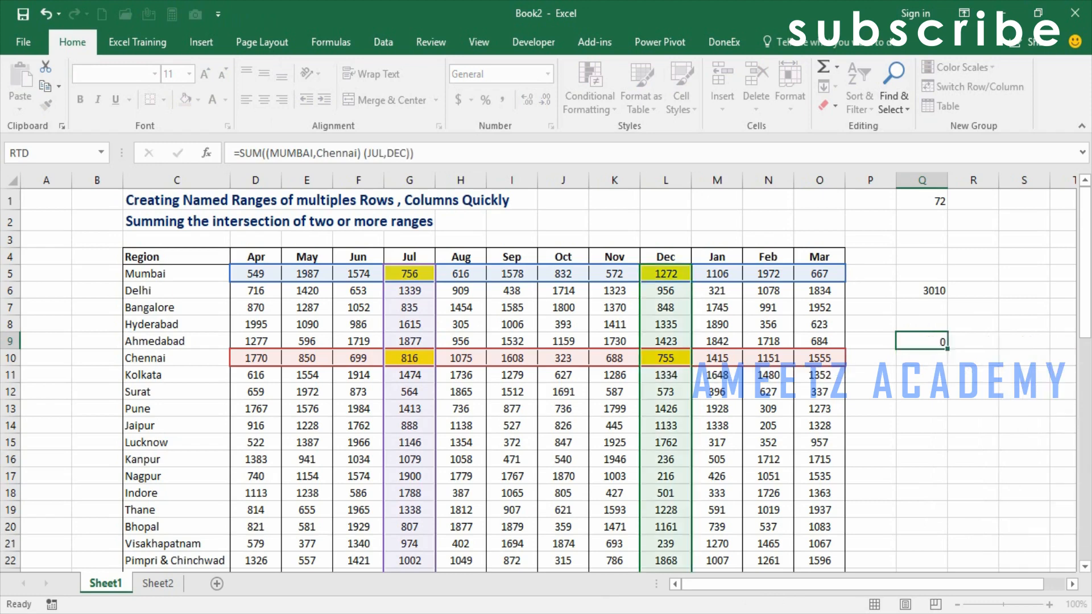
{"action": "key", "text": "Up"}
{"action": "key", "text": "F2"}
{"action": "key", "text": "Escape"}
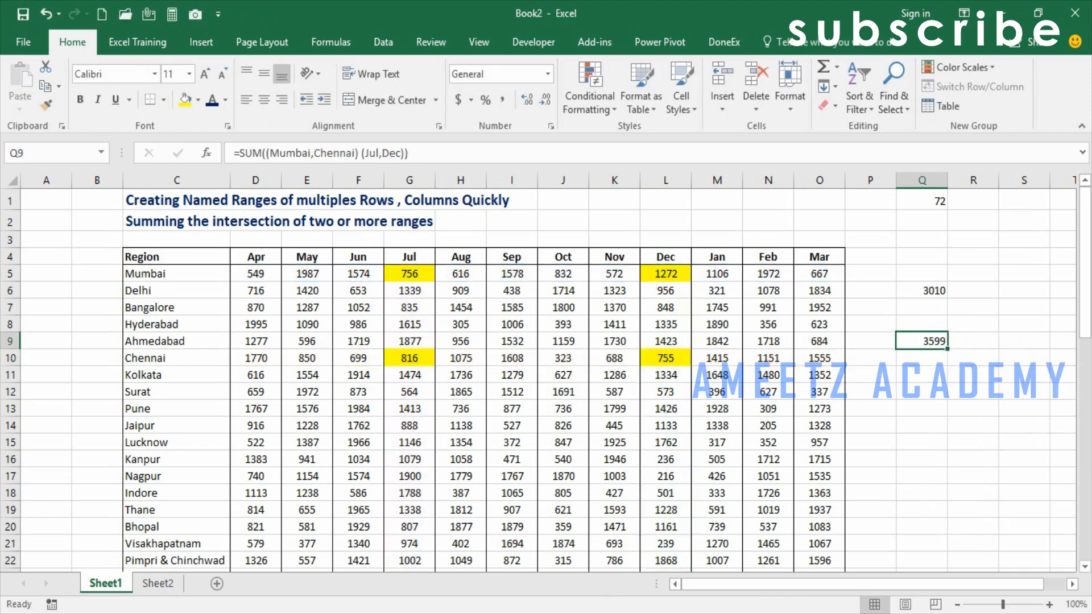